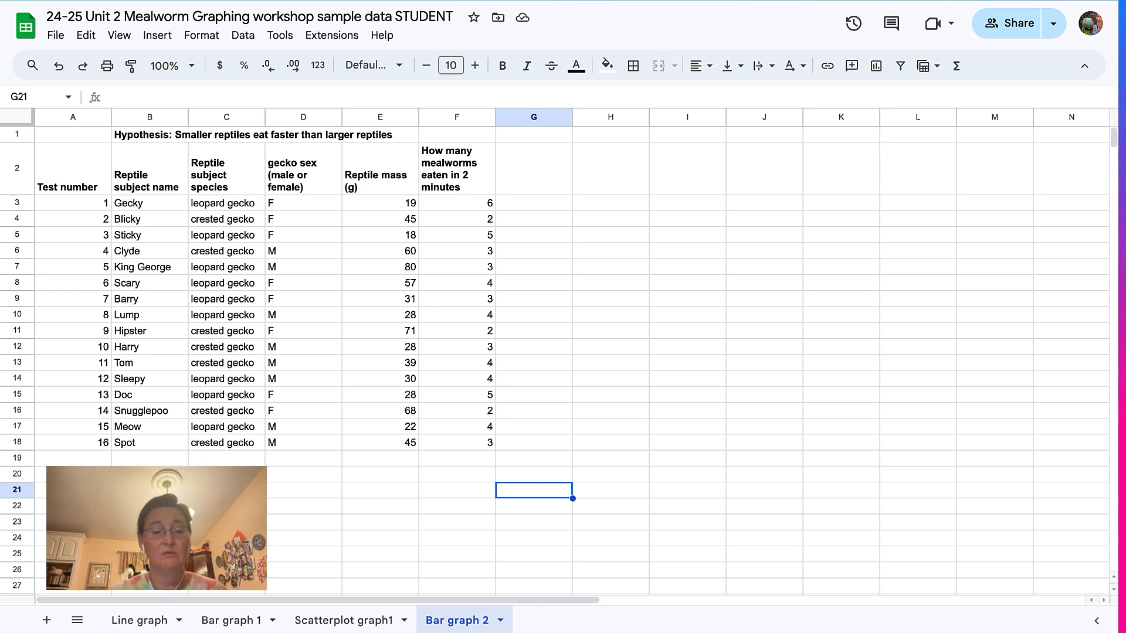
- Review the Scatterplot graph1 sheet, and examine the gecko sex and mealworms-eaten columns on the Bar graph 2 sheet
{"action": "left_click", "coordinate": [348, 623]}
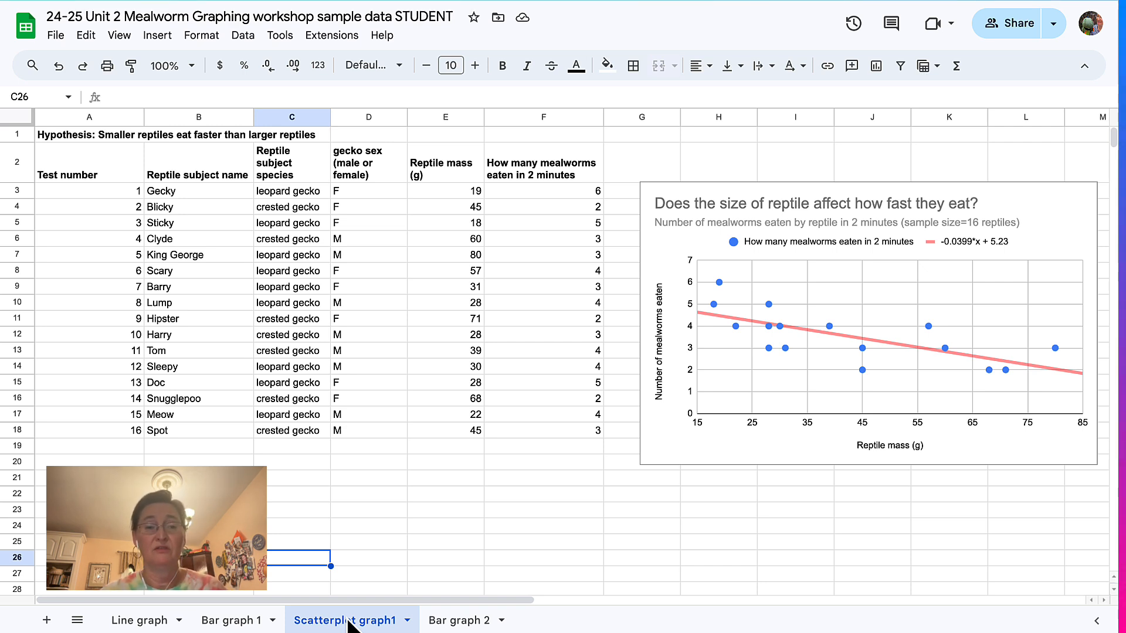
{"action": "left_click", "coordinate": [460, 625]}
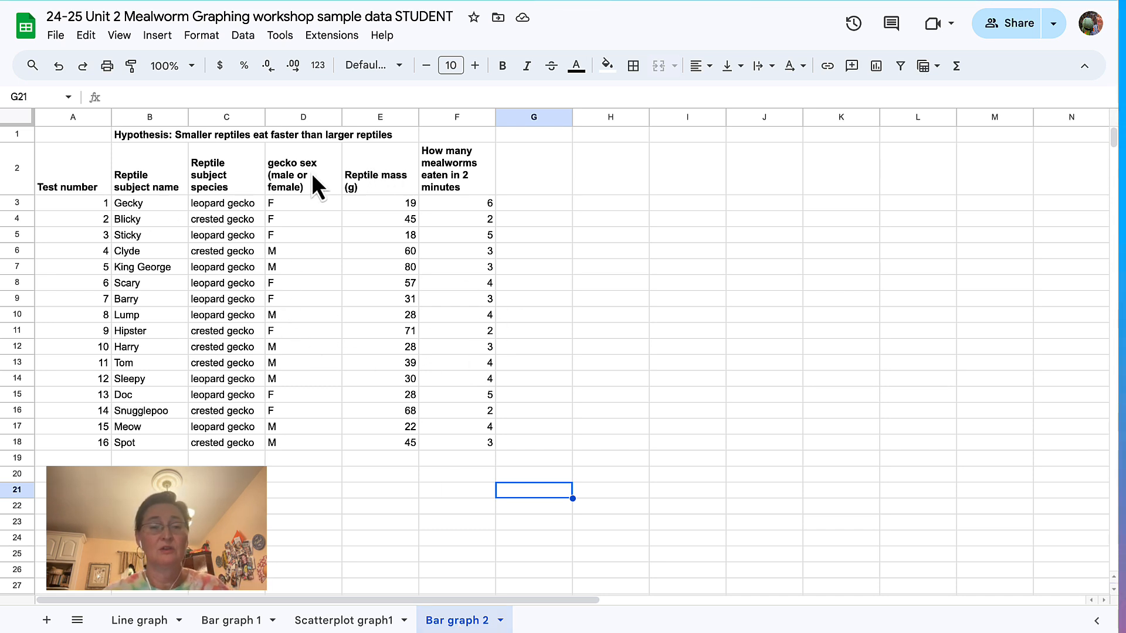
{"action": "left_click_drag", "start_coordinate": [300, 172], "coordinate": [301, 479]}
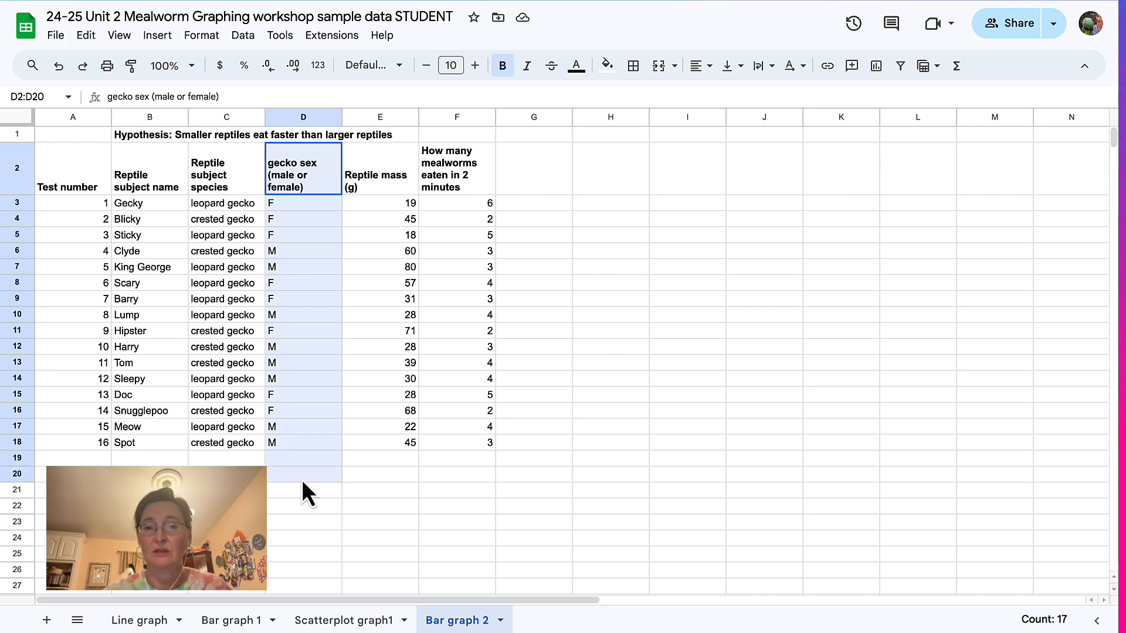
{"action": "left_click_drag", "start_coordinate": [302, 479], "coordinate": [301, 480]}
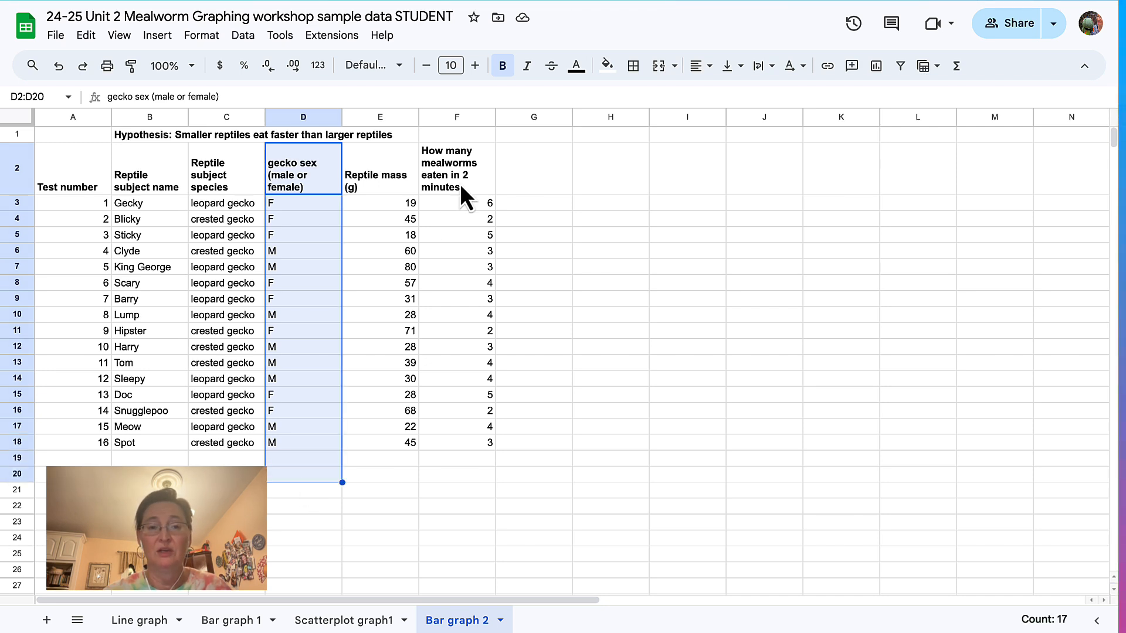
{"action": "left_click_drag", "start_coordinate": [458, 181], "coordinate": [475, 466]}
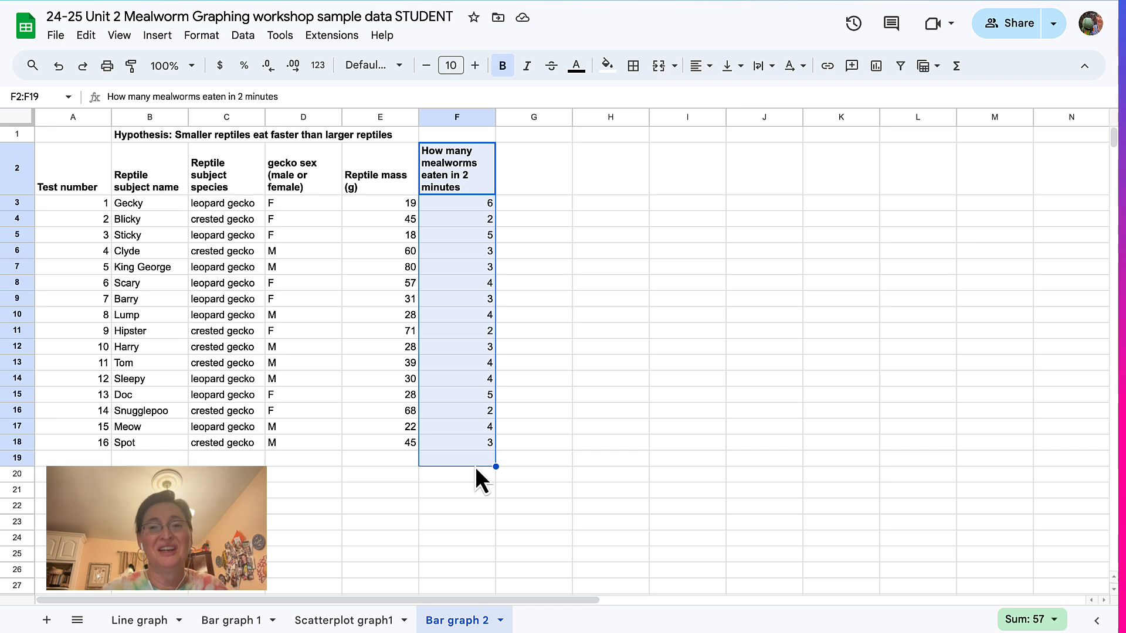
{"action": "left_click", "coordinate": [597, 362]}
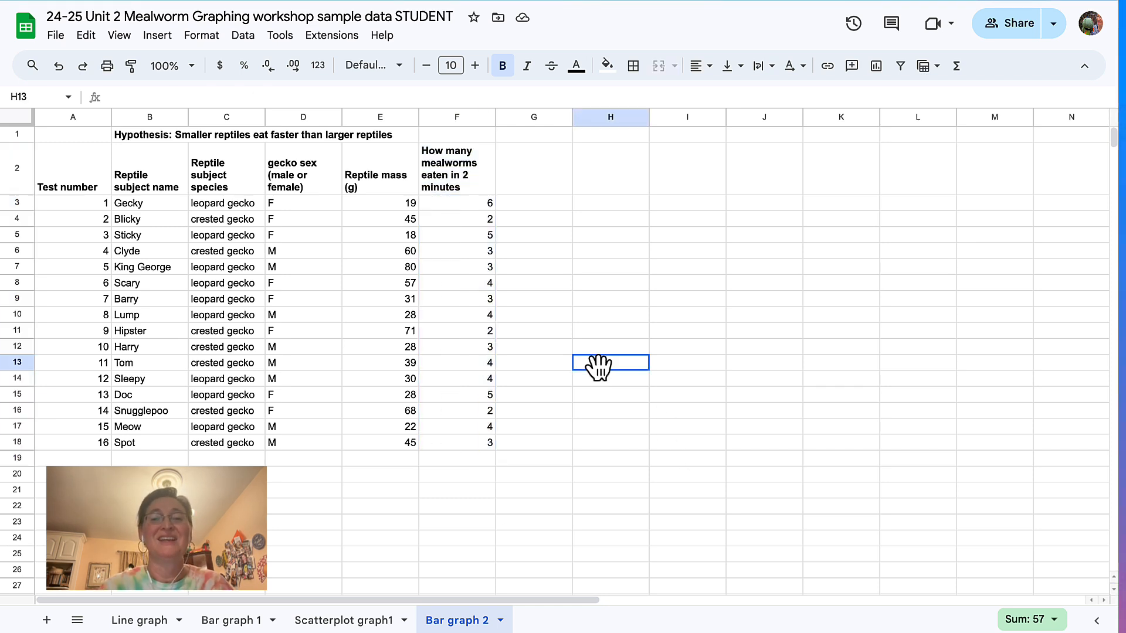
- Insert a column chart from the gecko sex column D and the mealworms-eaten column F
{"action": "left_click", "coordinate": [310, 122]}
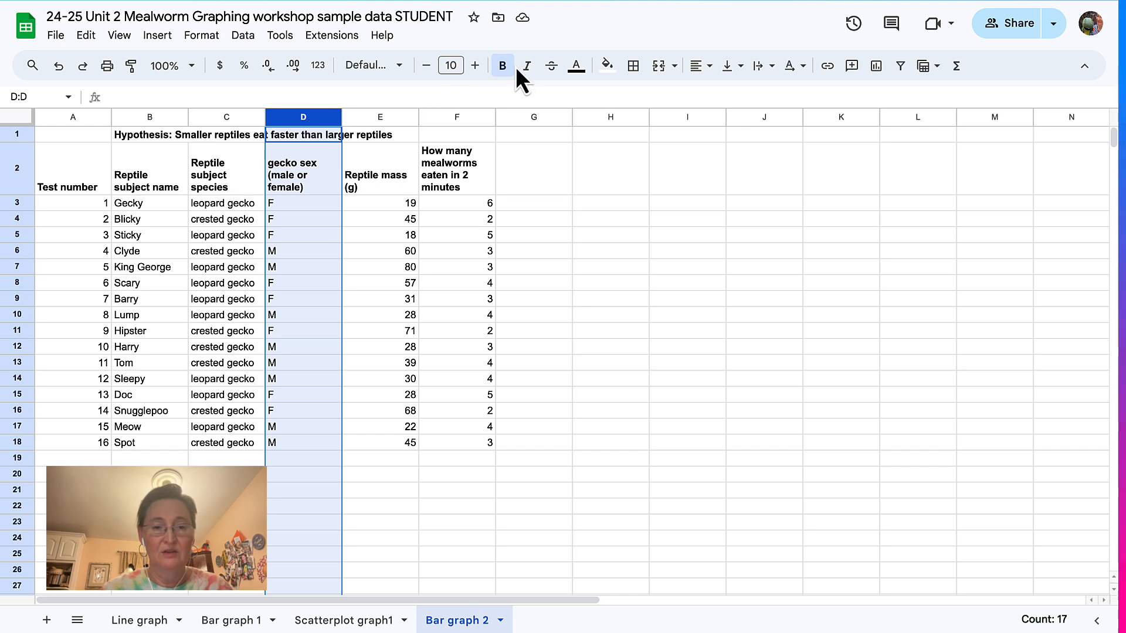
{"action": "left_click", "coordinate": [467, 120], "text": "ctrl"}
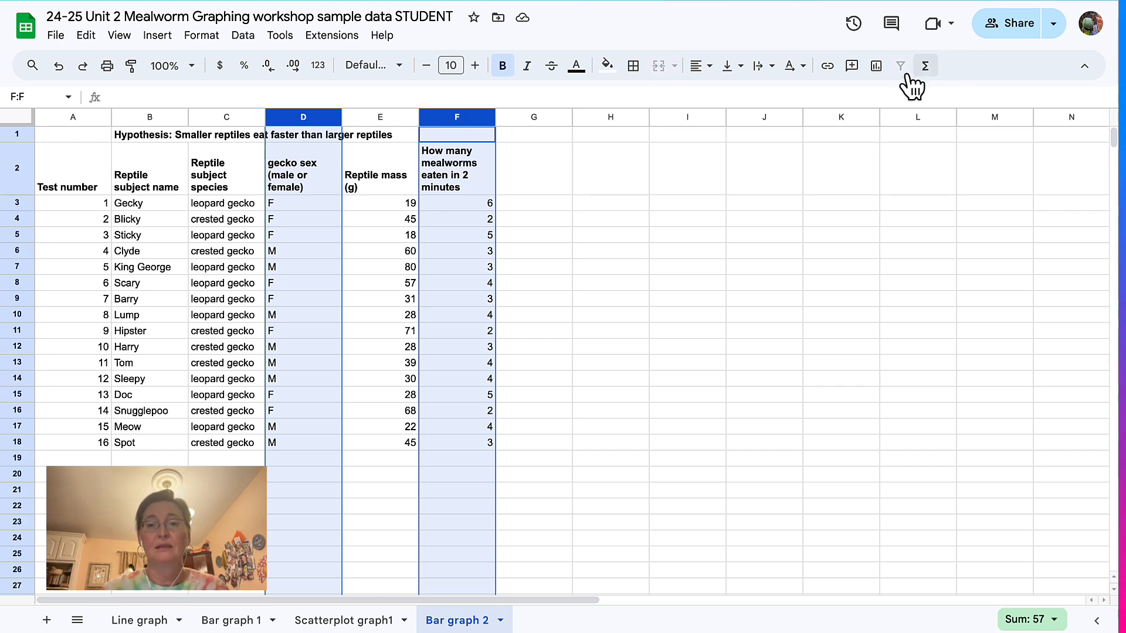
{"action": "left_click", "coordinate": [877, 66]}
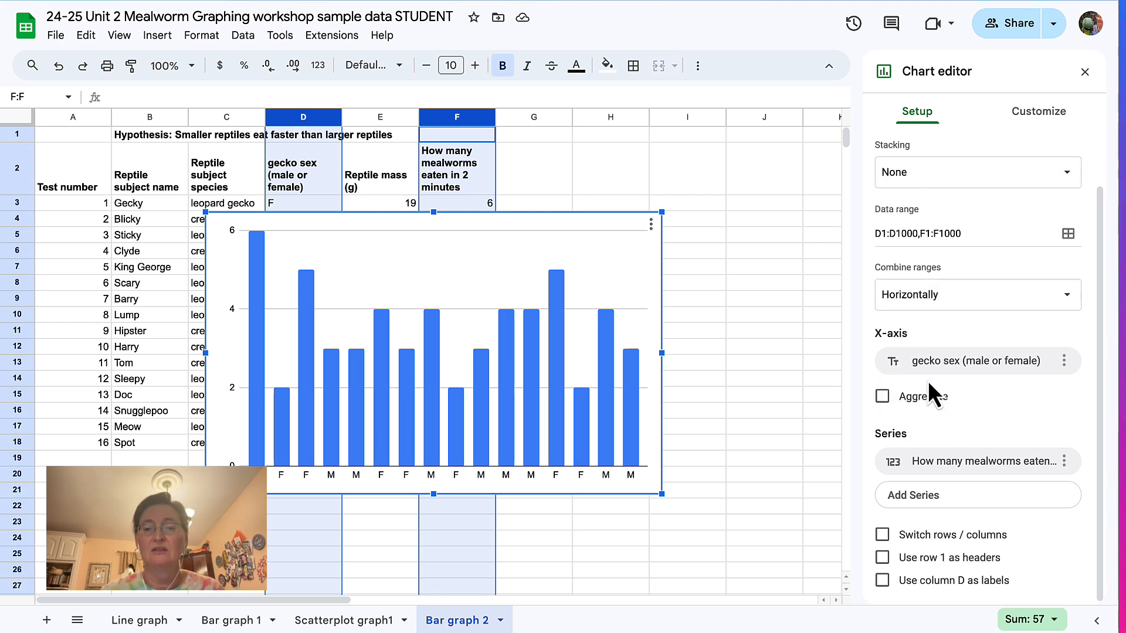
- Aggregate the chart by gecko sex and summarize the mealworms-eaten series as Average
{"action": "left_click", "coordinate": [883, 397]}
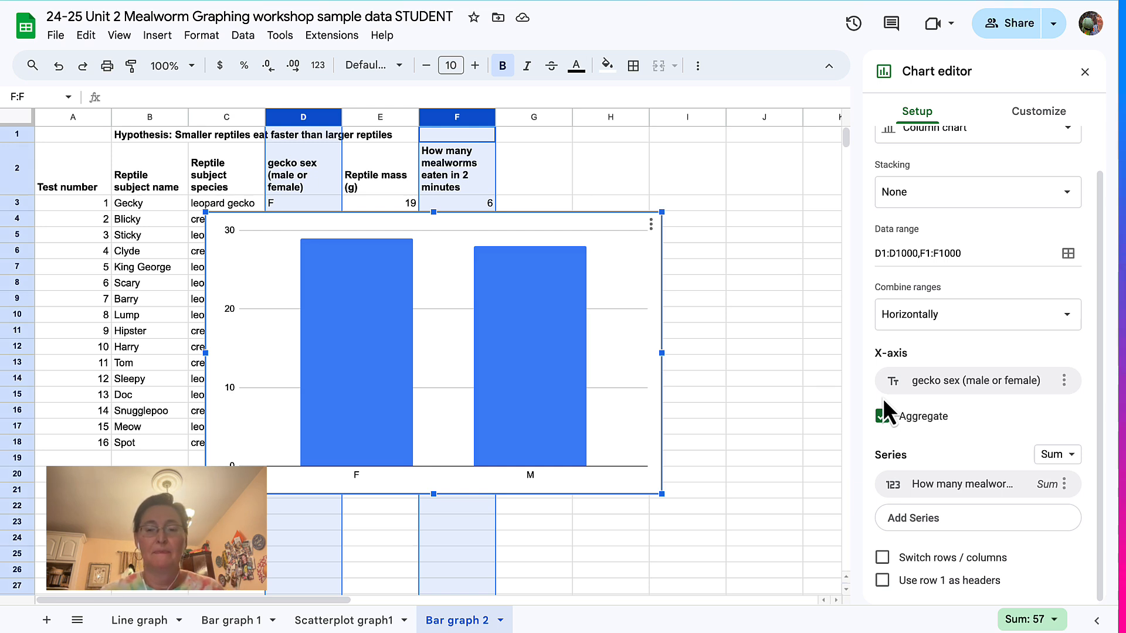
{"action": "left_click", "coordinate": [1055, 460]}
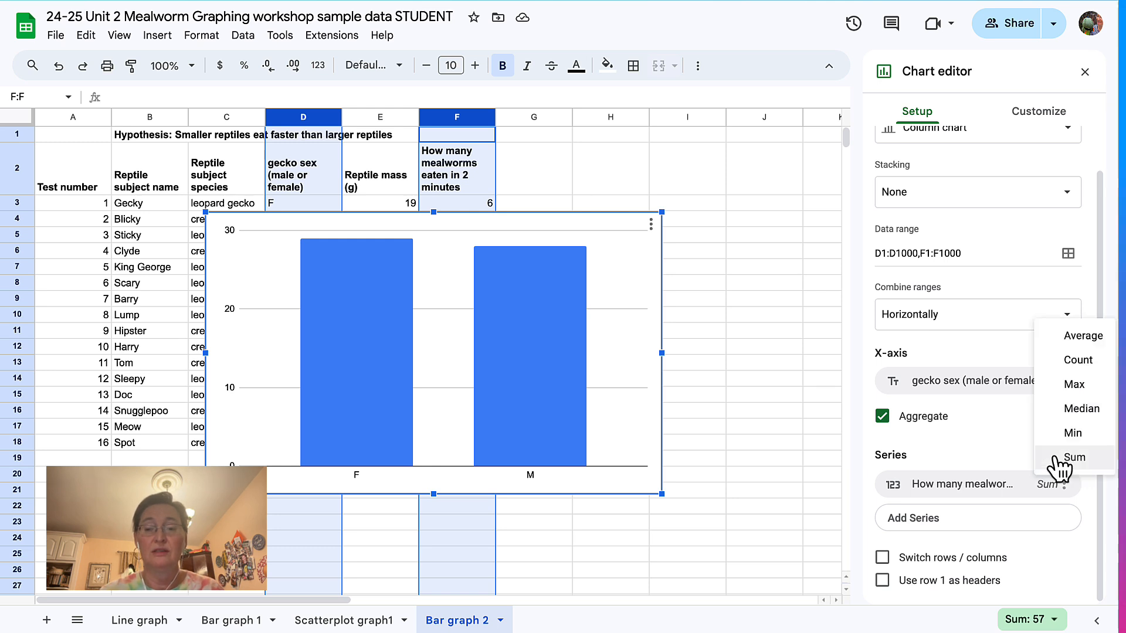
{"action": "left_click", "coordinate": [1065, 337]}
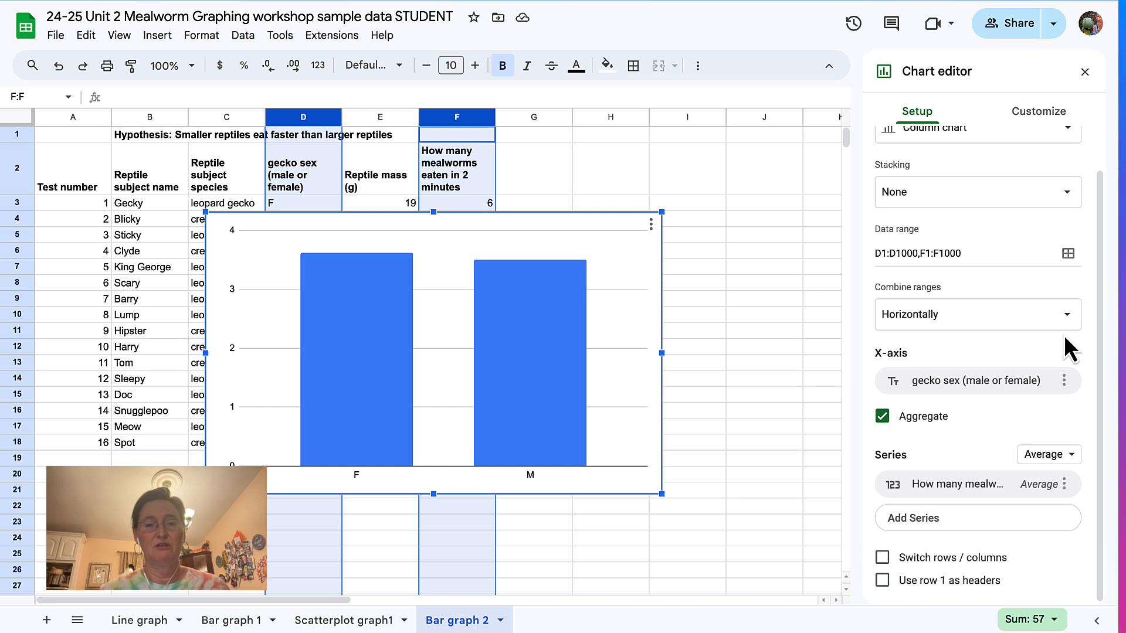
- Set the chart title to "How fast male and female reptiles eat mealworms"
{"action": "left_click", "coordinate": [1037, 120]}
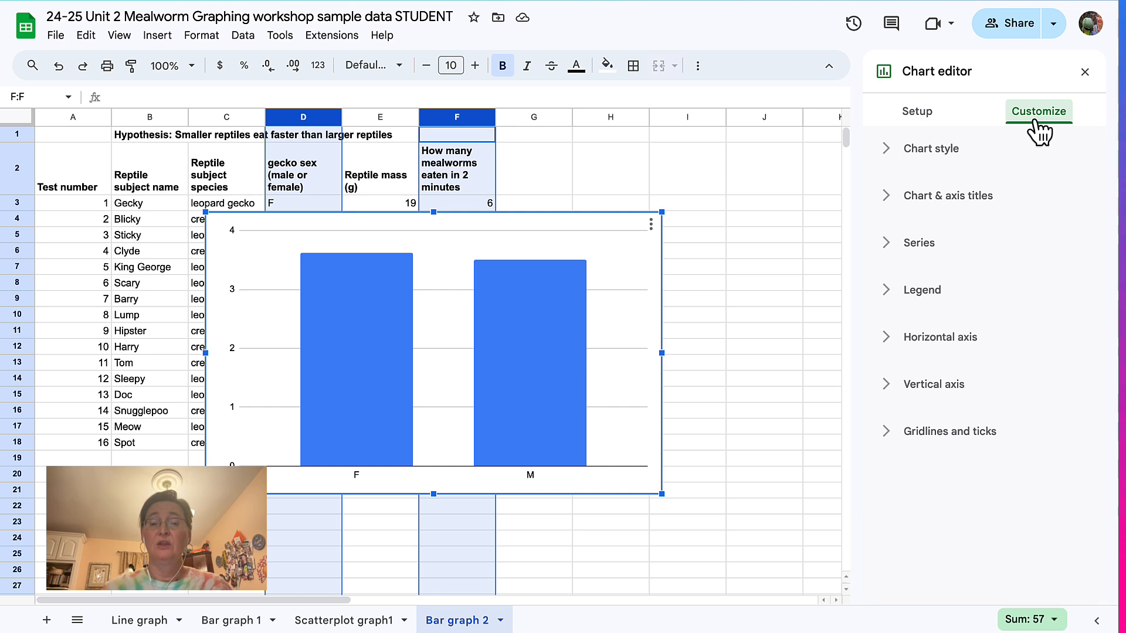
{"action": "left_click", "coordinate": [893, 157]}
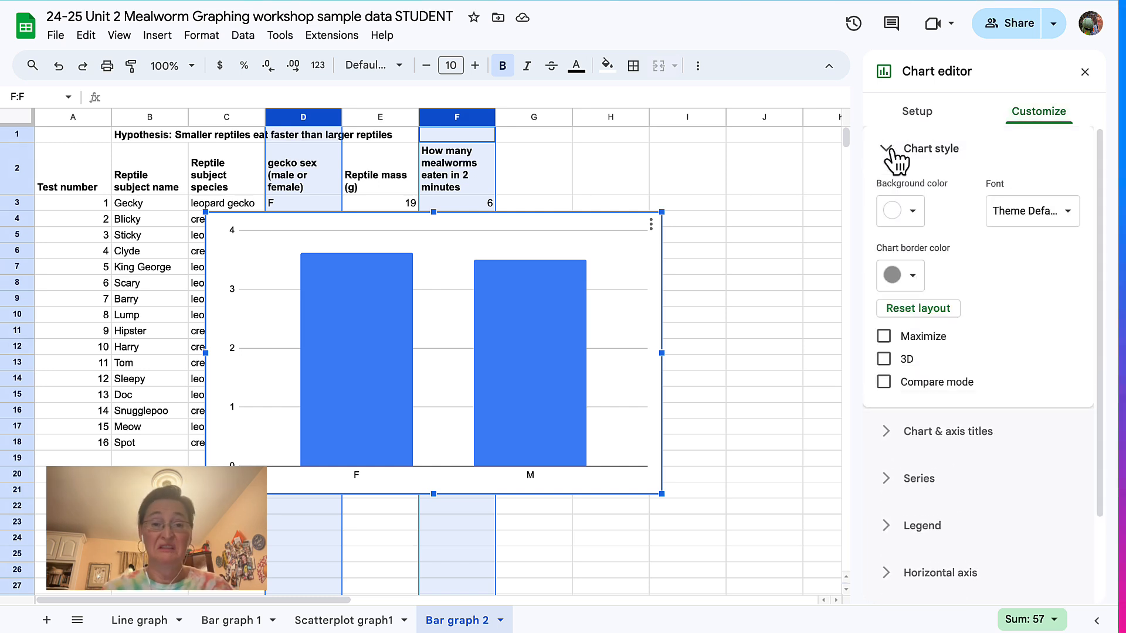
{"action": "left_click", "coordinate": [890, 150]}
{"action": "left_click", "coordinate": [889, 196]}
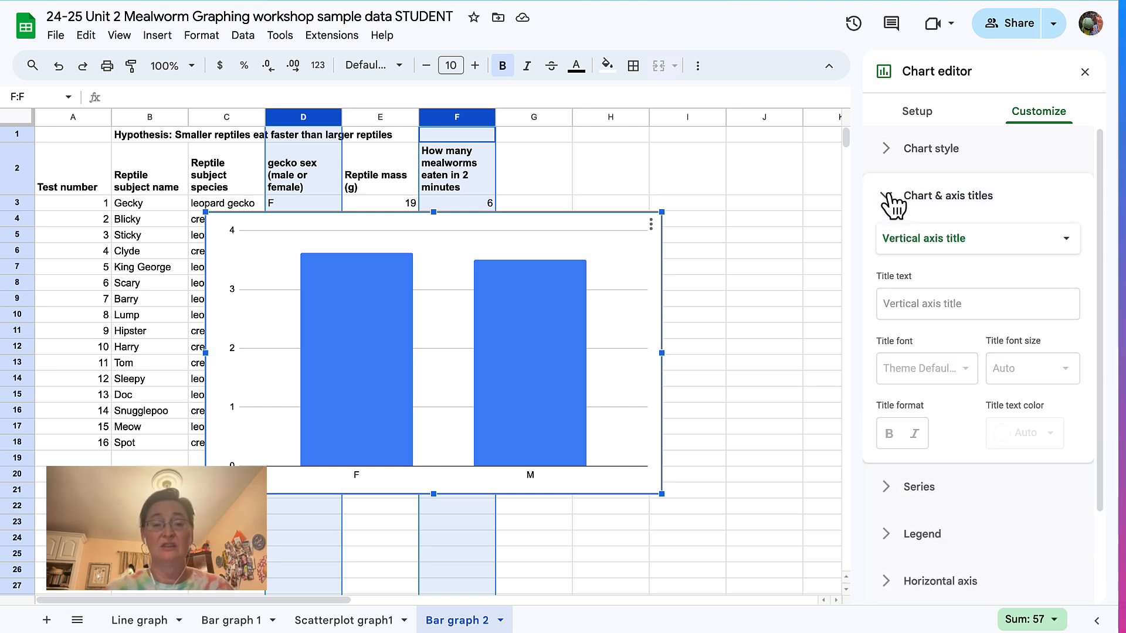
{"action": "left_click", "coordinate": [920, 238]}
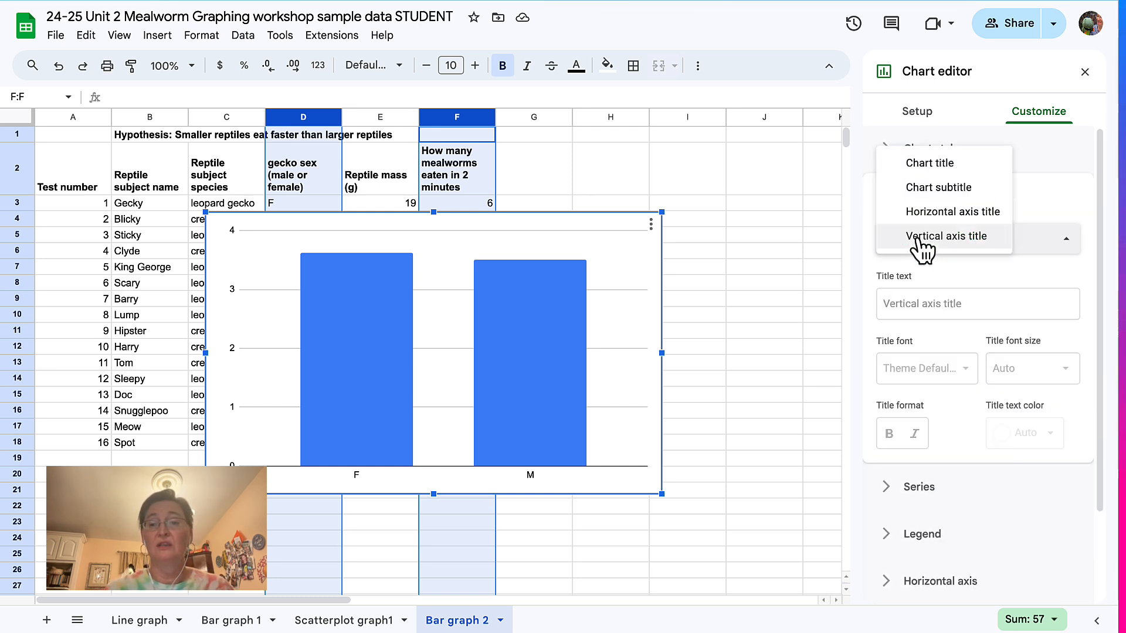
{"action": "left_click", "coordinate": [924, 164]}
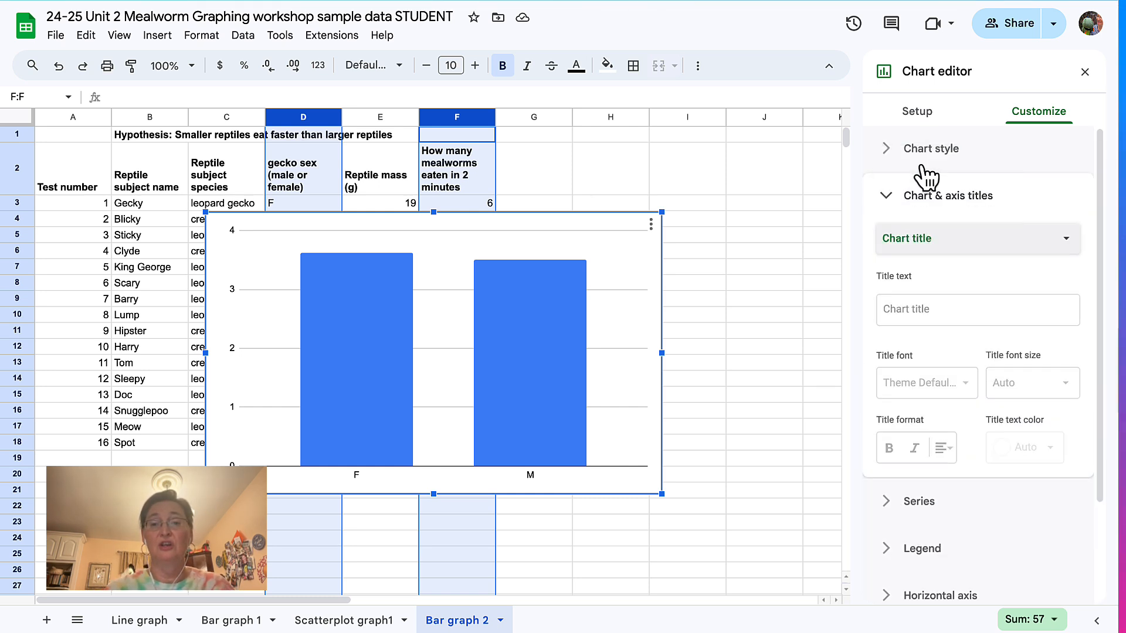
{"action": "left_click", "coordinate": [905, 311]}
{"action": "type", "text": "How"}
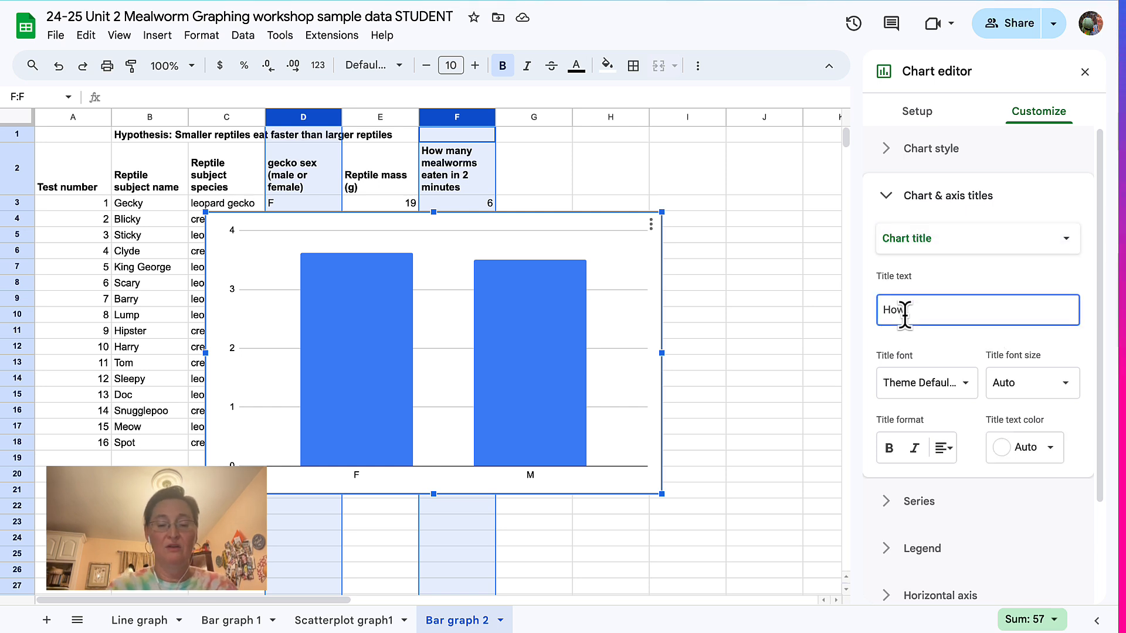
{"action": "type", "text": " fast male a"}
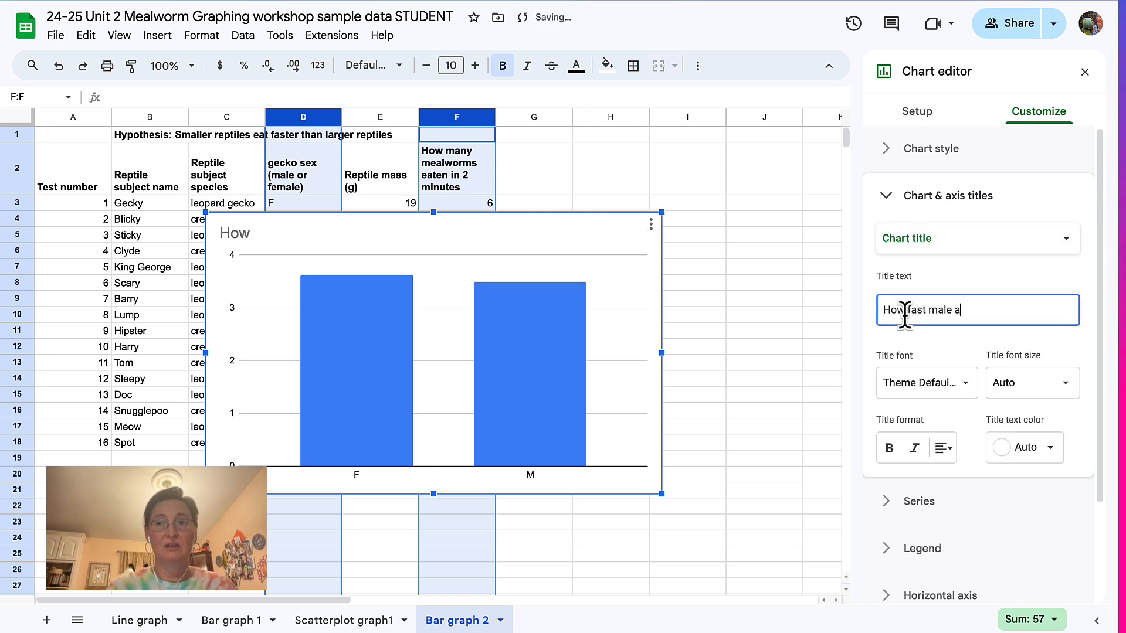
{"action": "type", "text": "nd demale "}
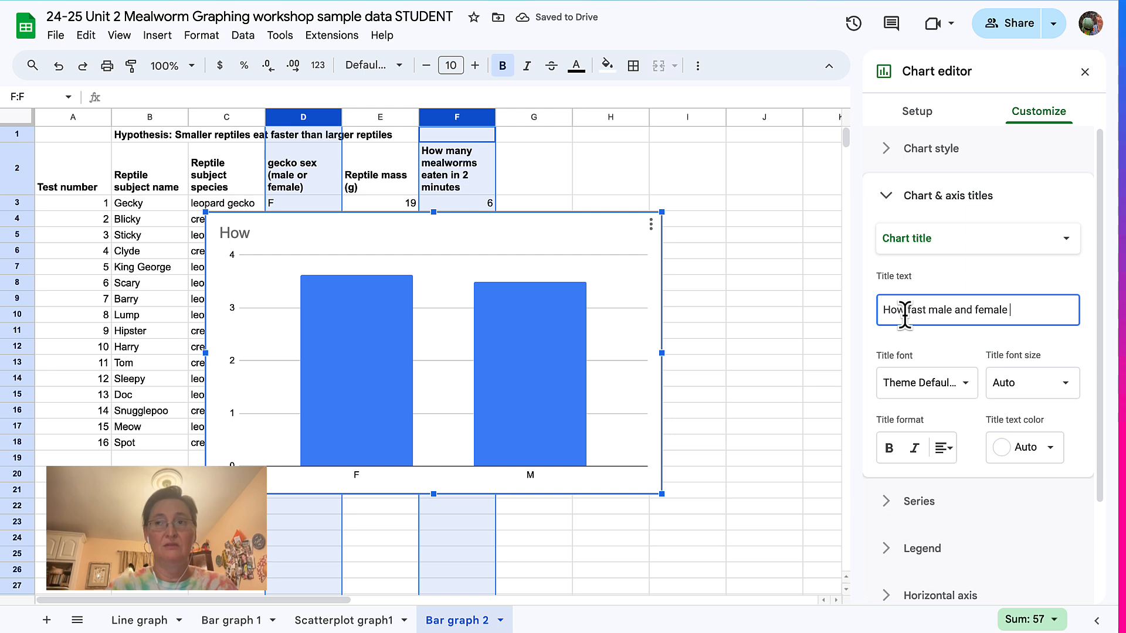
{"action": "type", "text": "repti"}
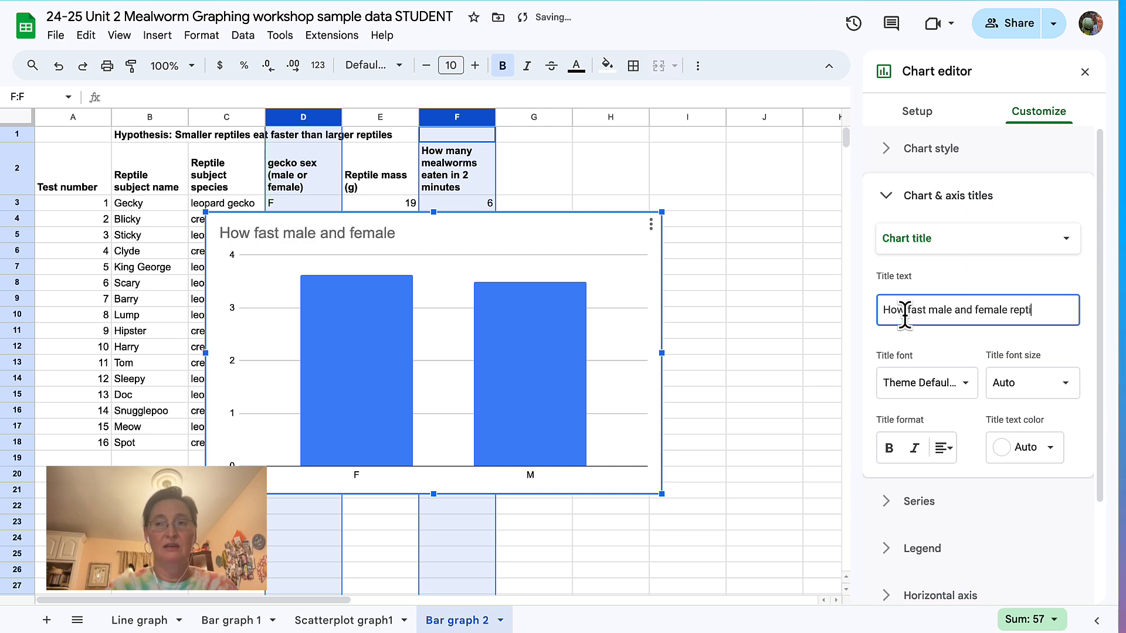
{"action": "type", "text": "les eat me"}
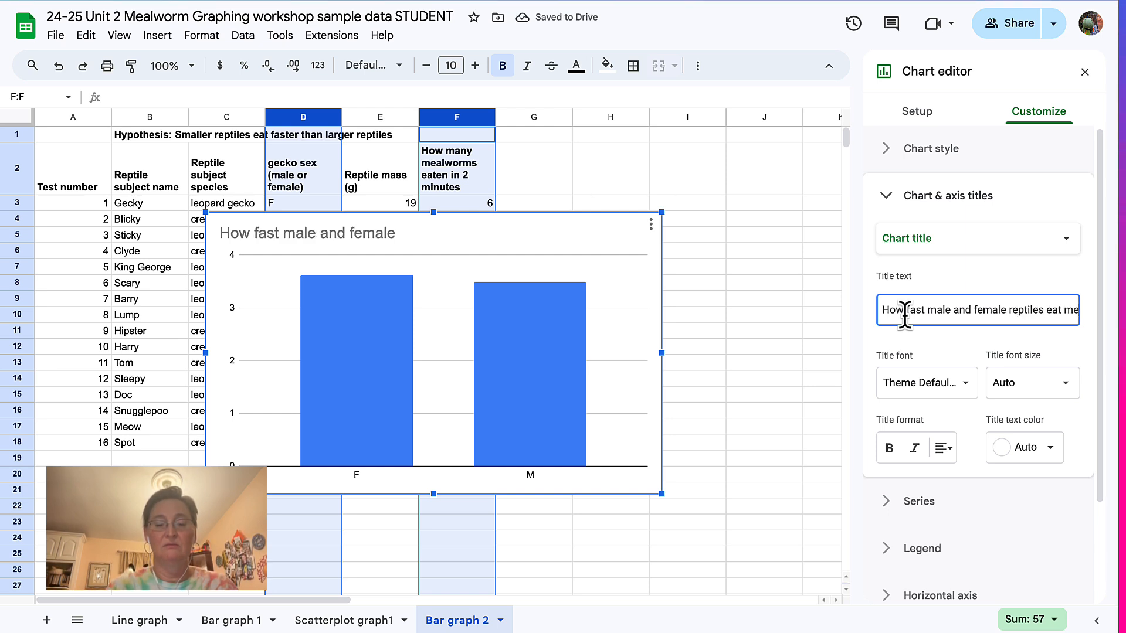
{"action": "type", "text": "alworms"}
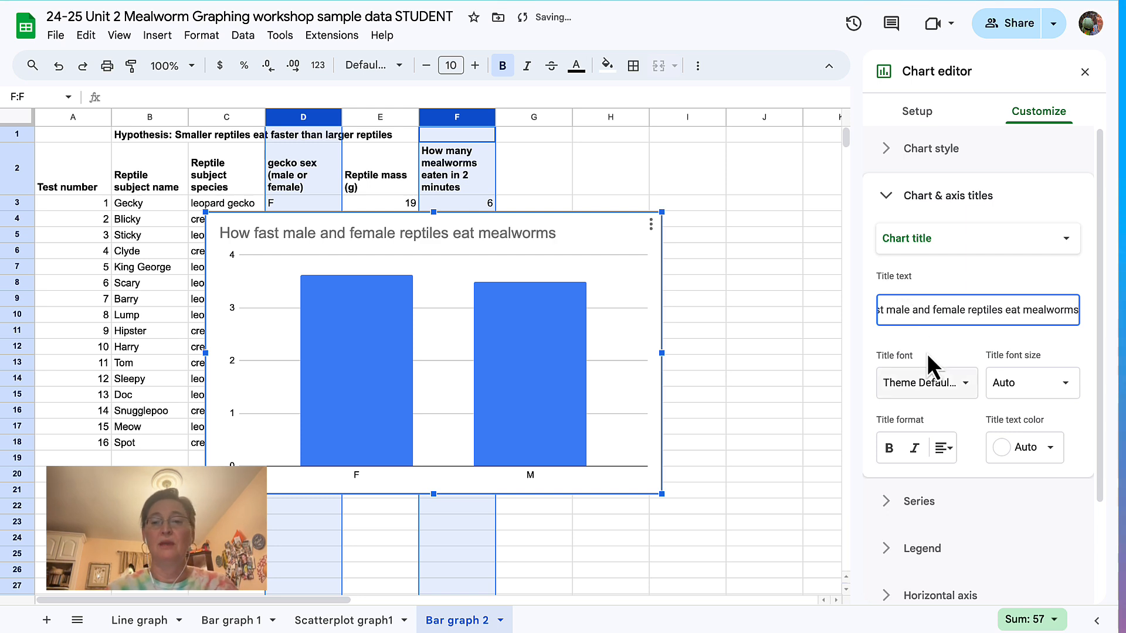
- Set the chart subtitle to "How many mealworms were eaten in 2 minutes (sample size= ale and 8 female reptiles)"
{"action": "left_click", "coordinate": [924, 240]}
{"action": "left_click", "coordinate": [926, 262]}
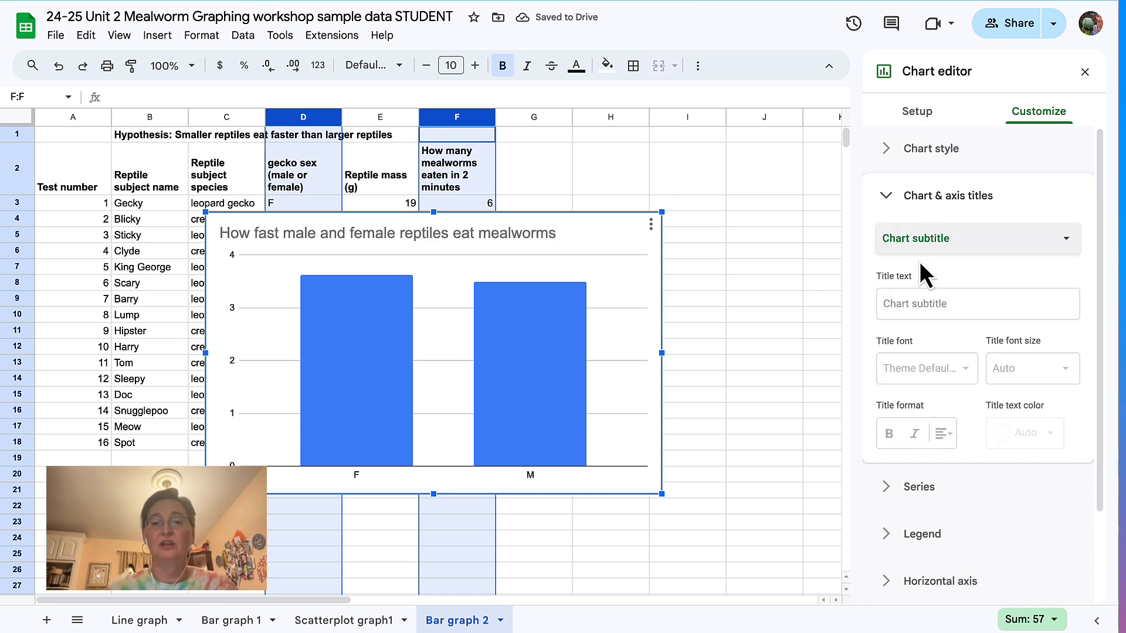
{"action": "left_click", "coordinate": [917, 303]}
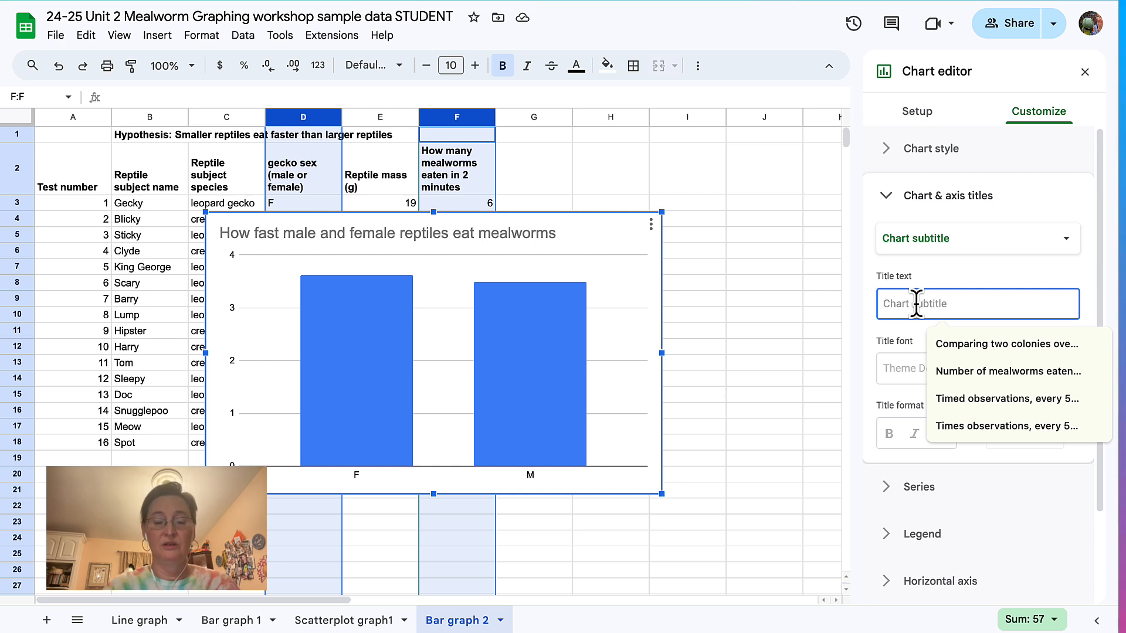
{"action": "type", "text": "How many mealworms "}
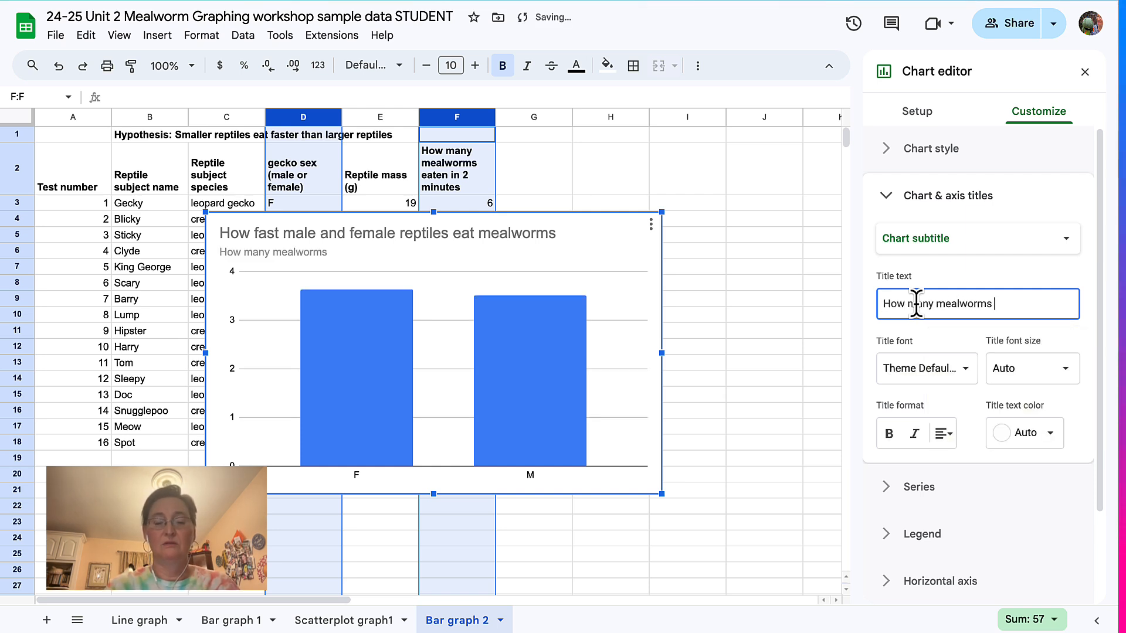
{"action": "type", "text": "were eaten in 2 minutes"}
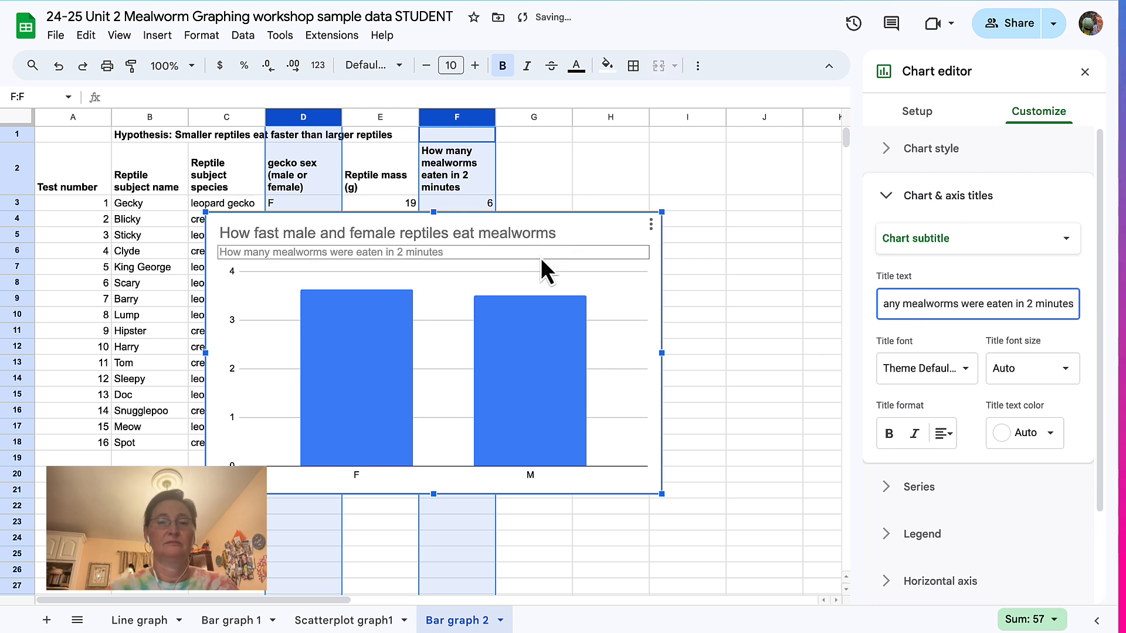
{"action": "type", "text": "(sample size"}
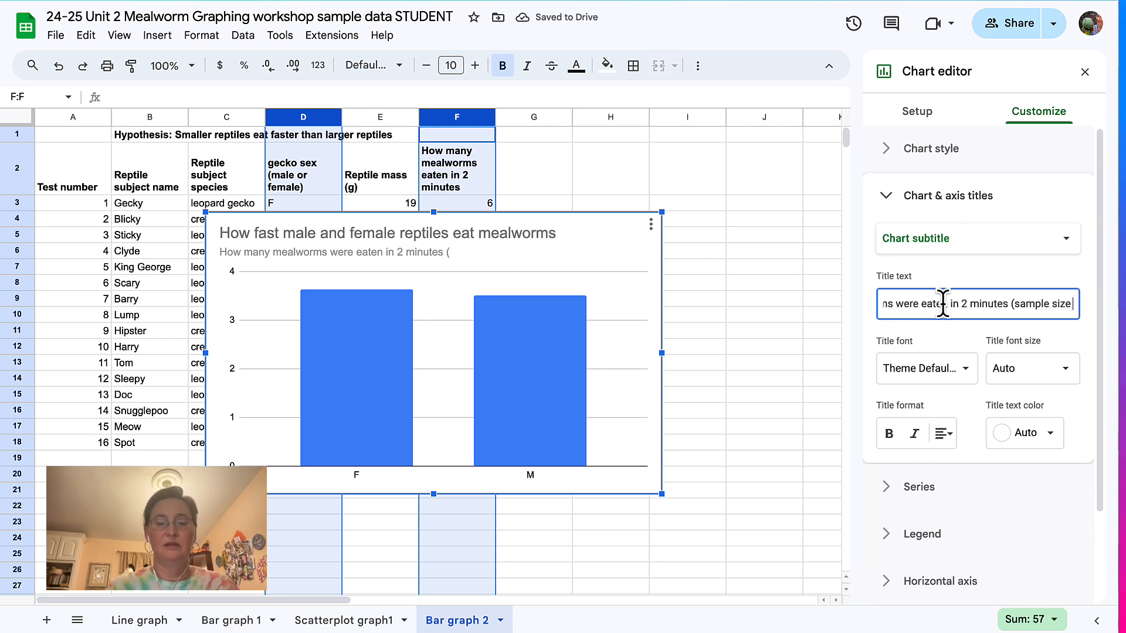
{"action": "type", "text": "=  ale and 8 femal"}
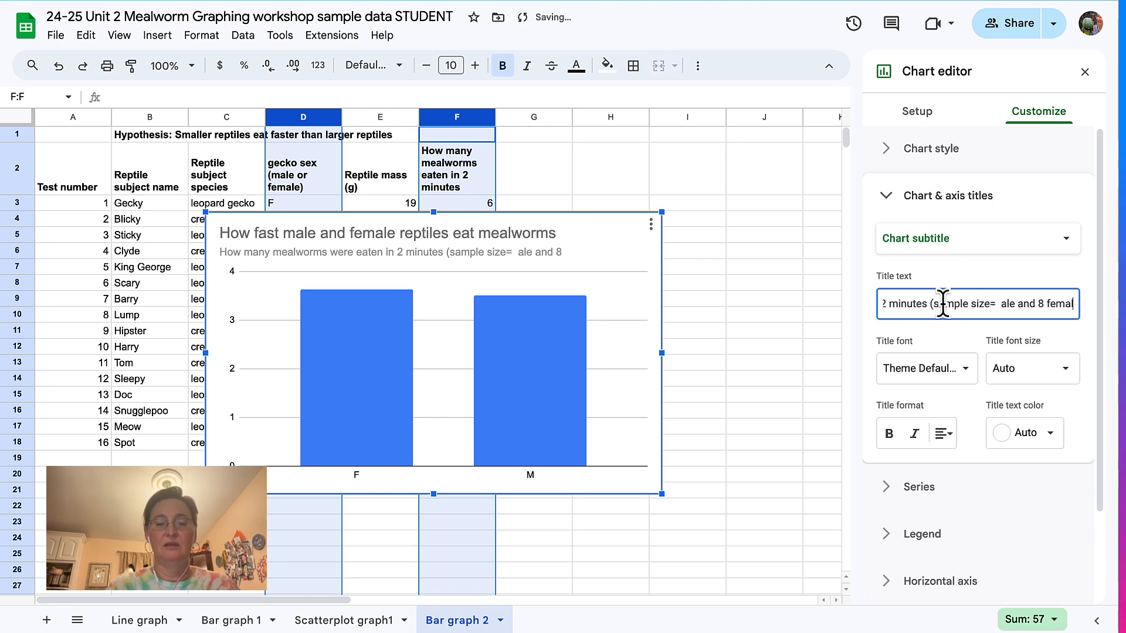
{"action": "type", "text": "e reptiles)"}
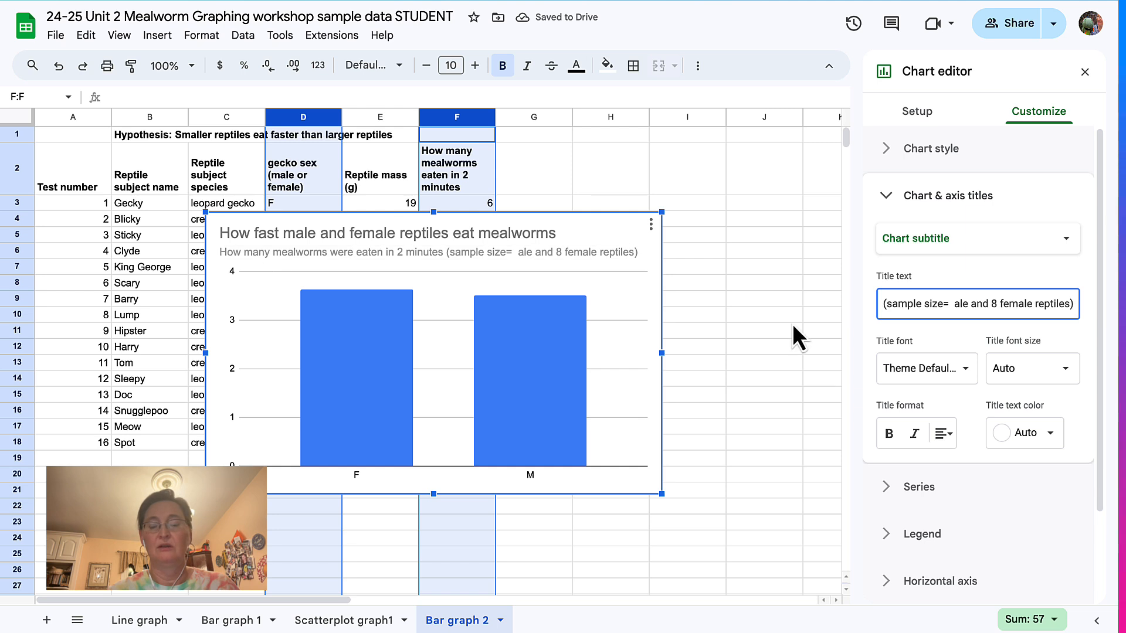
- Open the chart's horizontal axis settings and move the chart up so it starts over the header row at column D
{"action": "left_click", "coordinate": [971, 240]}
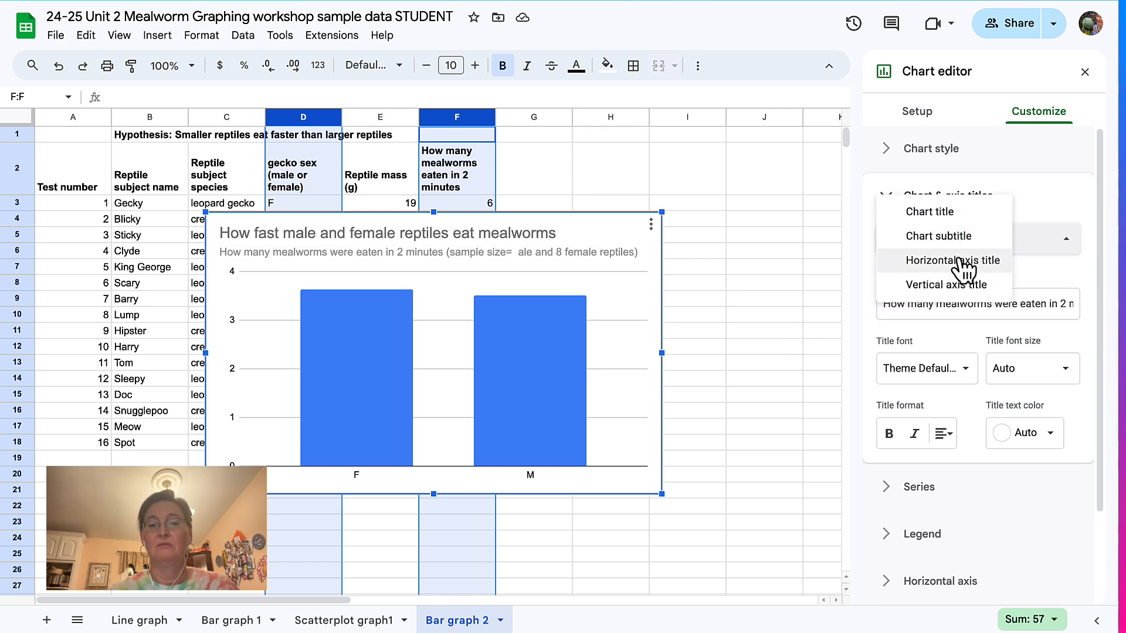
{"action": "left_click", "coordinate": [958, 260]}
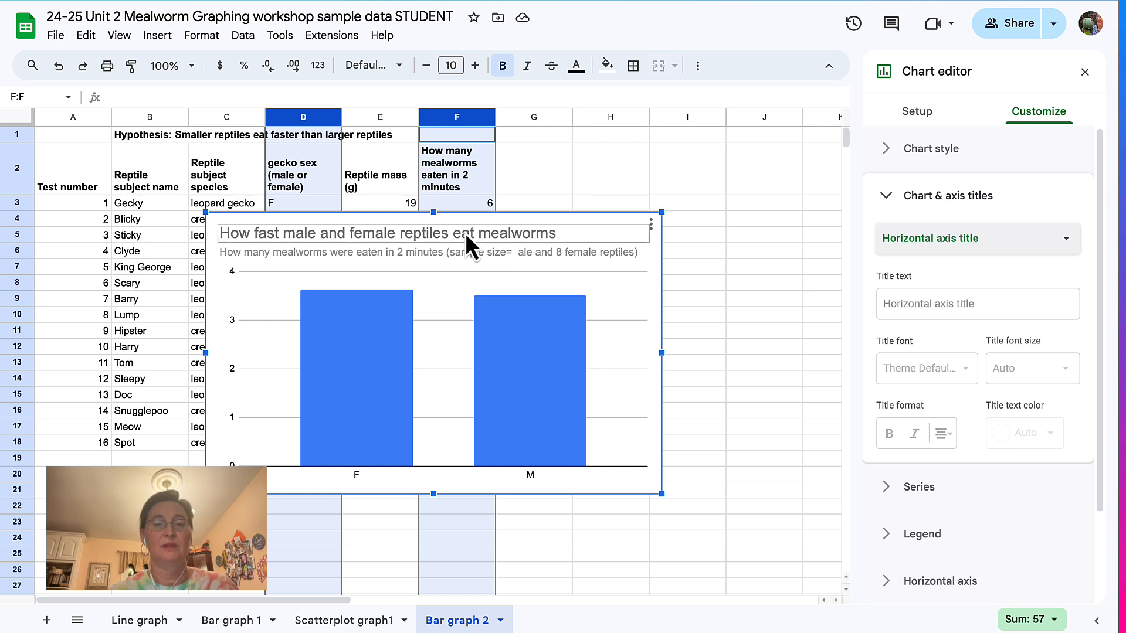
{"action": "left_click", "coordinate": [354, 476]}
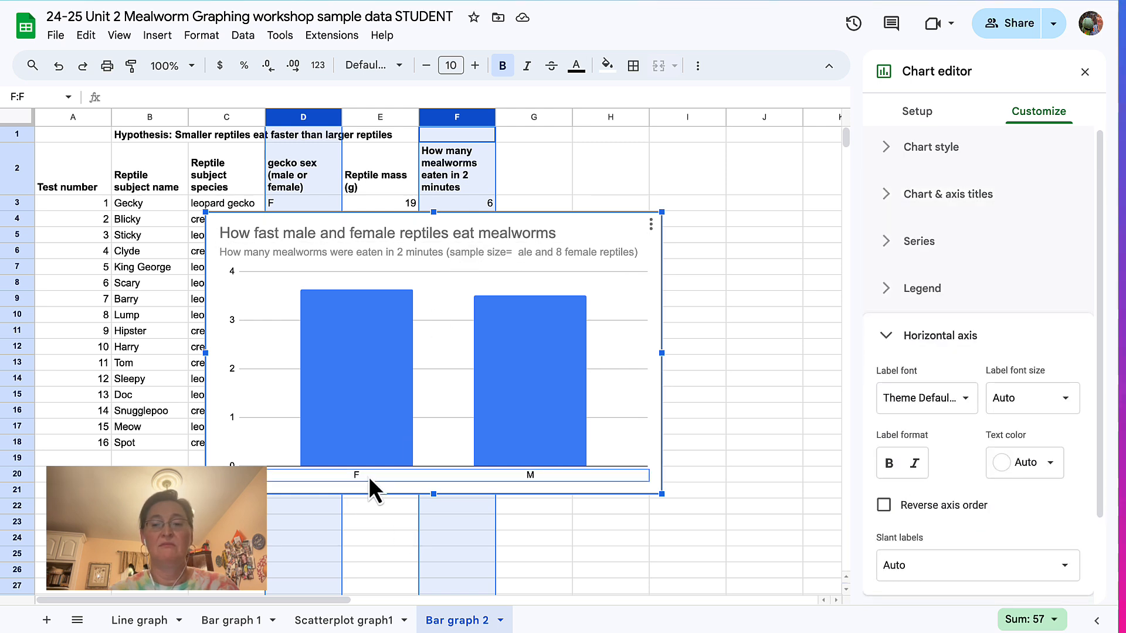
{"action": "left_click_drag", "start_coordinate": [347, 220], "coordinate": [463, 305]}
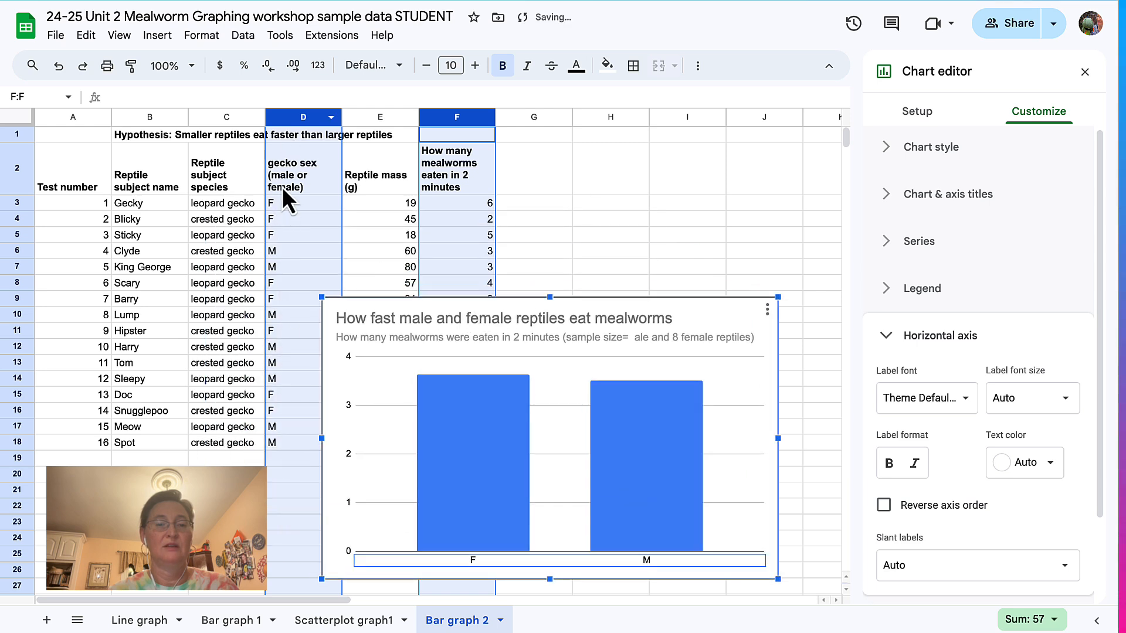
{"action": "left_click_drag", "start_coordinate": [522, 306], "coordinate": [464, 166]}
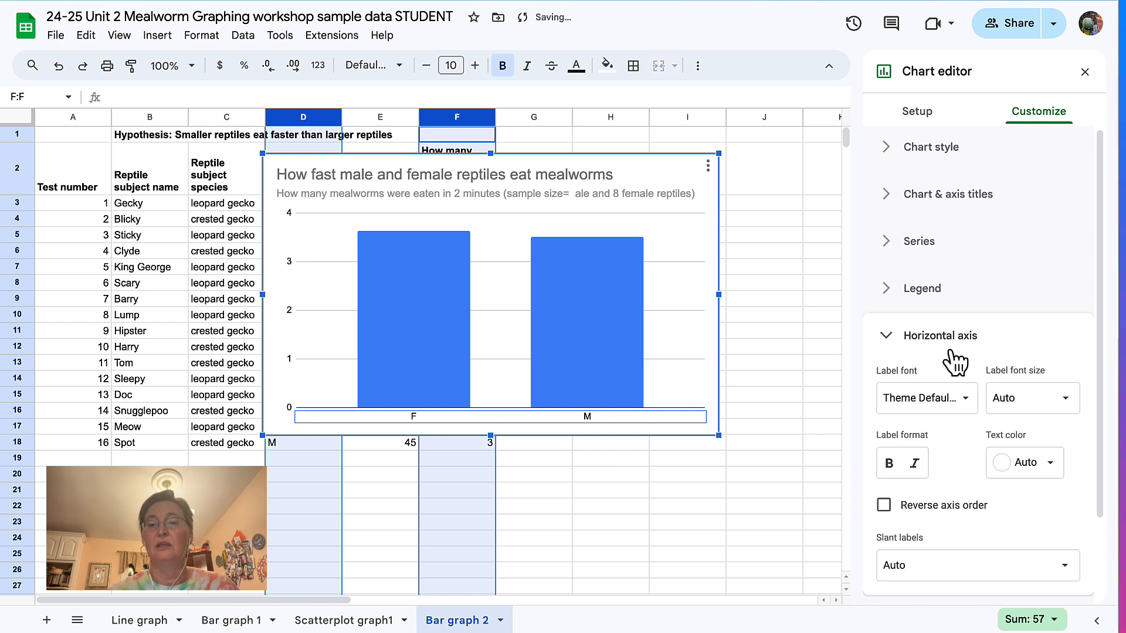
- Set the chart's horizontal axis title to "Sex of reptile: Female (F) or Male (M)"
{"action": "left_click", "coordinate": [892, 196]}
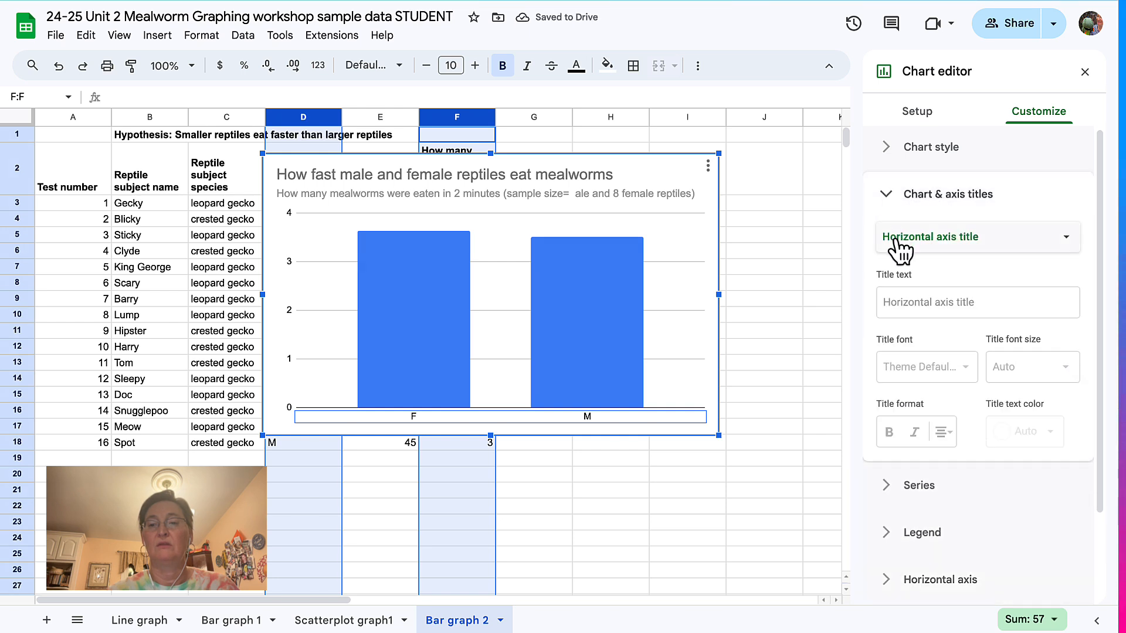
{"action": "left_click", "coordinate": [906, 303]}
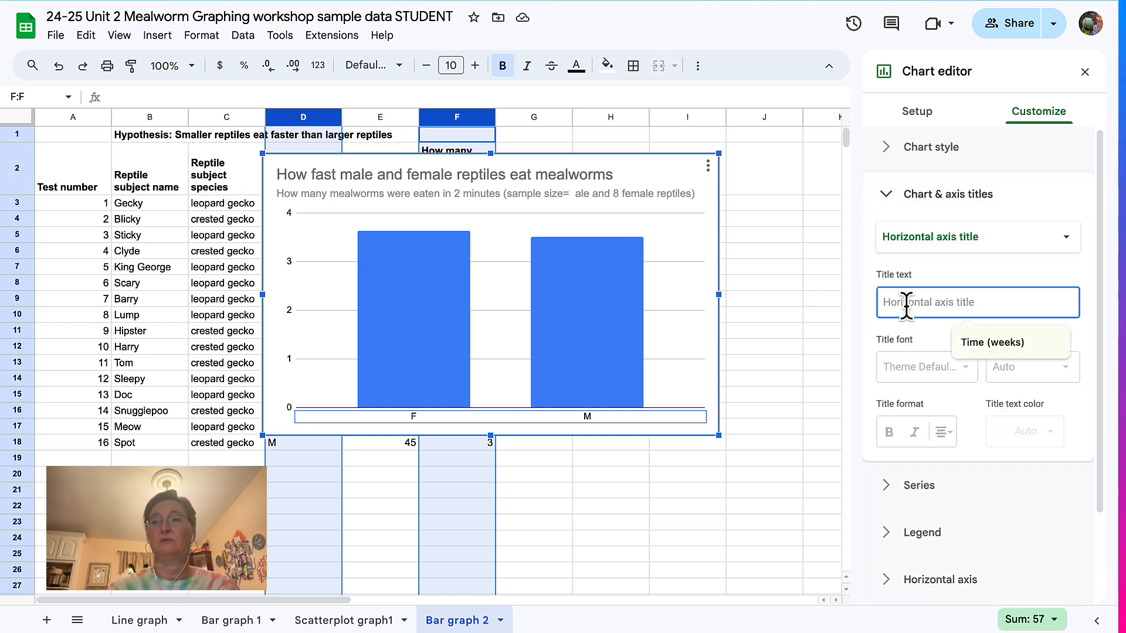
{"action": "type", "text": "Sex of"}
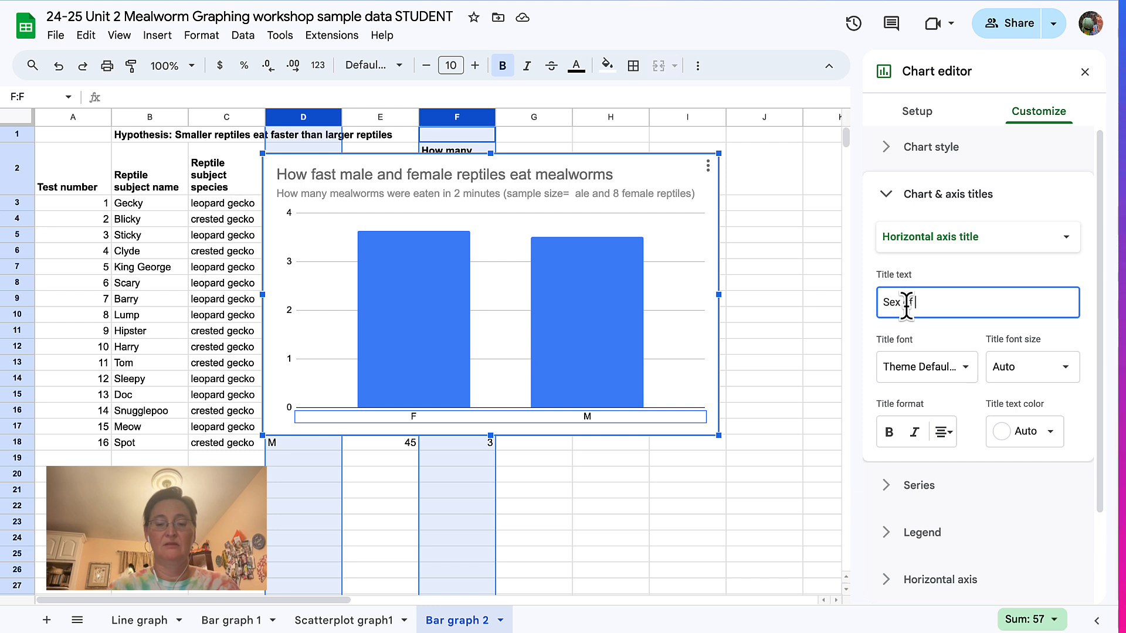
{"action": "type", "text": " reptile"}
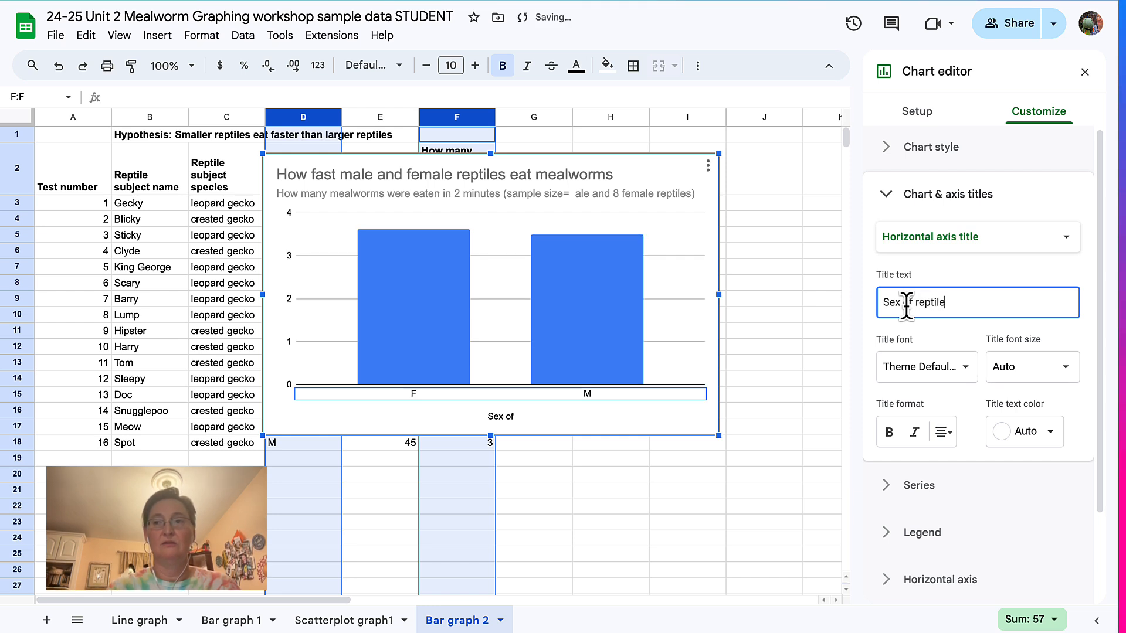
{"action": "type", "text": ": Fem"}
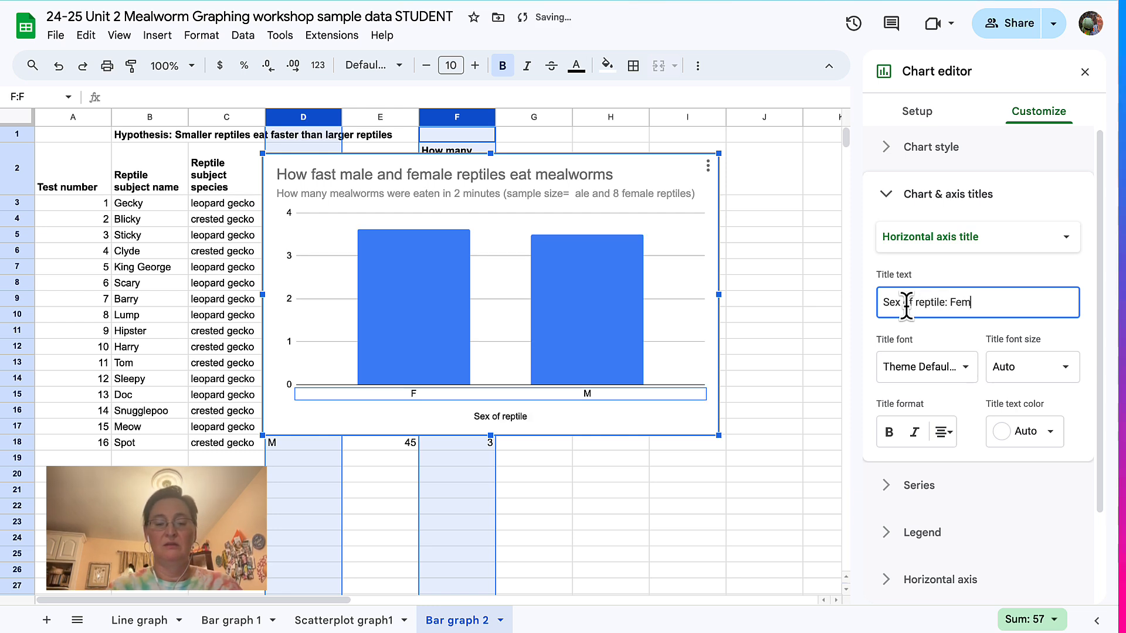
{"action": "type", "text": "ale (F) or"}
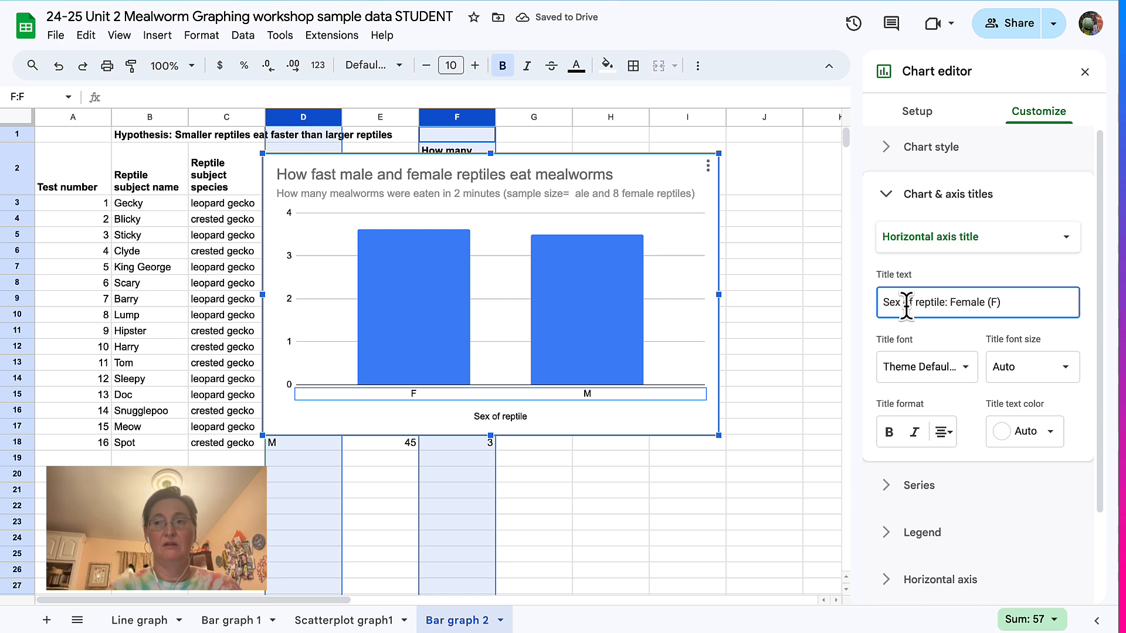
{"action": "type", "text": " Male ("}
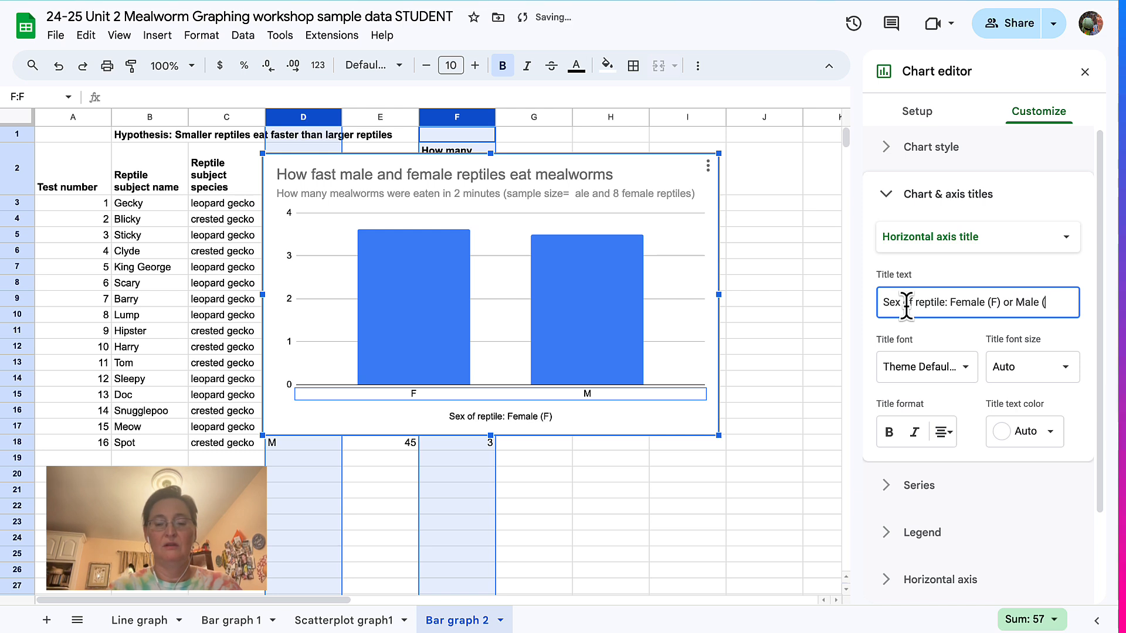
{"action": "type", "text": "M)"}
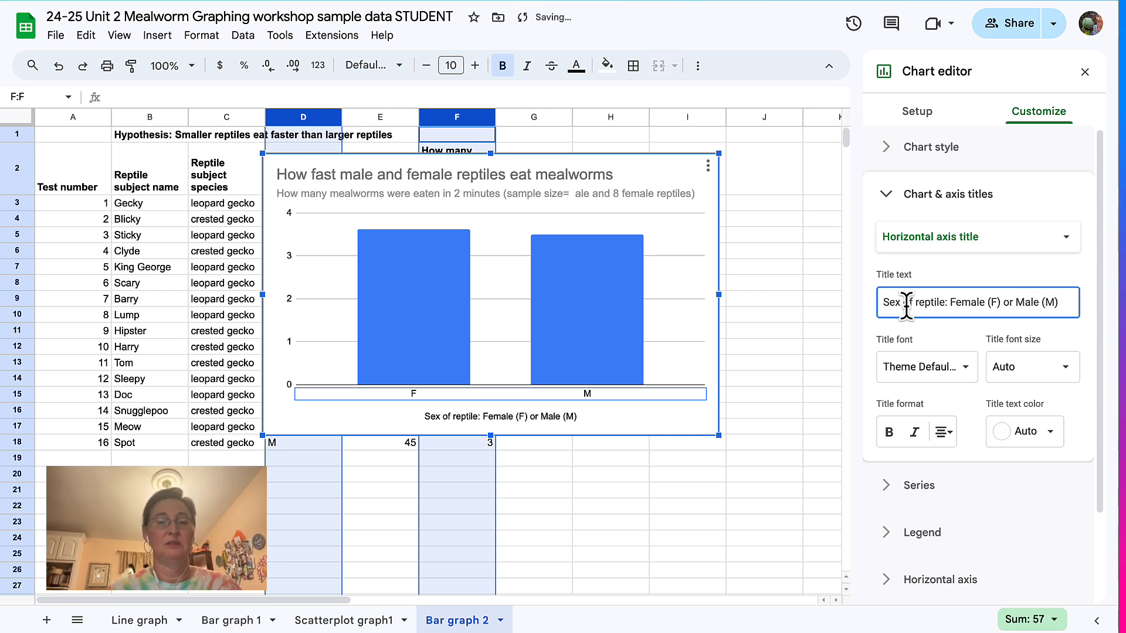
- Set the chart's vertical axis title to "Average number of mealworms eaten"
{"action": "left_click", "coordinate": [984, 237]}
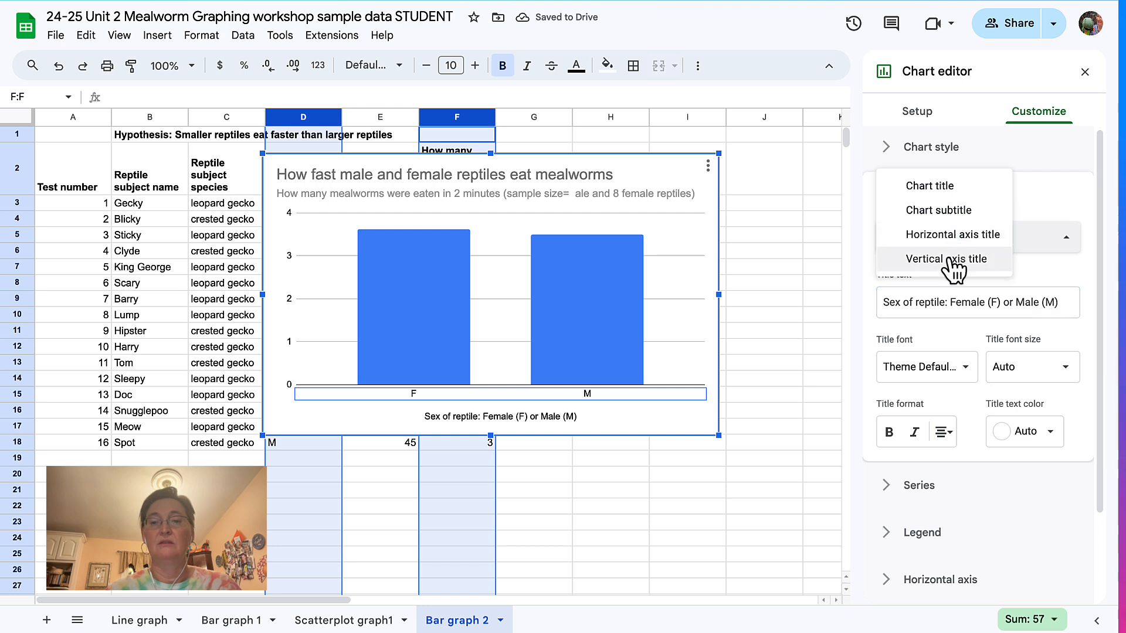
{"action": "left_click", "coordinate": [946, 259]}
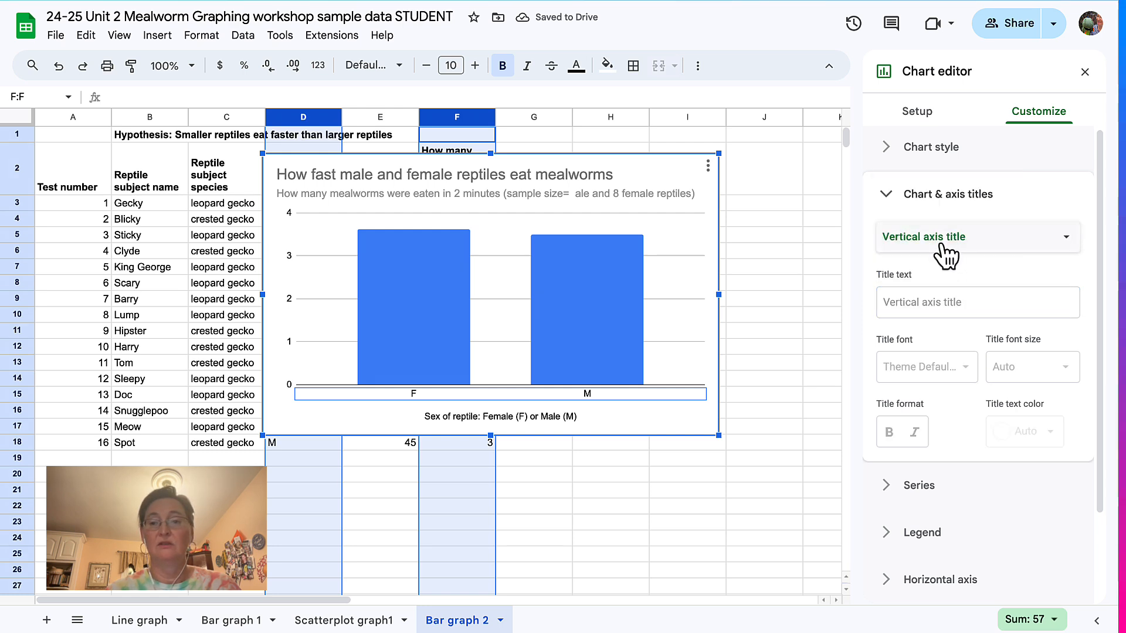
{"action": "left_click", "coordinate": [929, 301]}
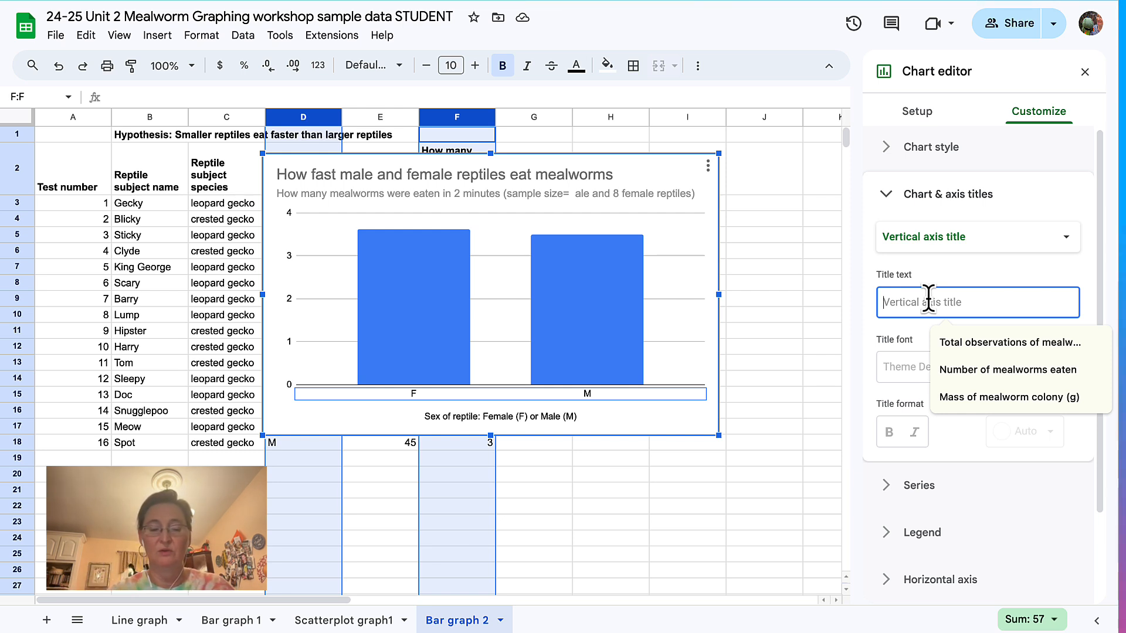
{"action": "type", "text": "Average"}
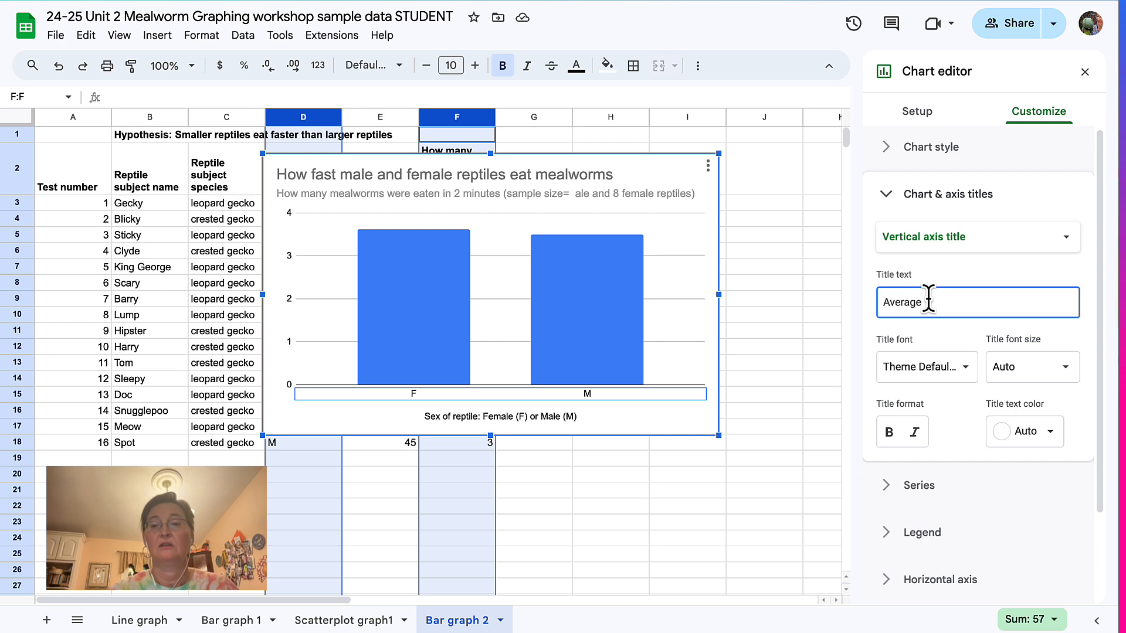
{"action": "type", "text": " number "}
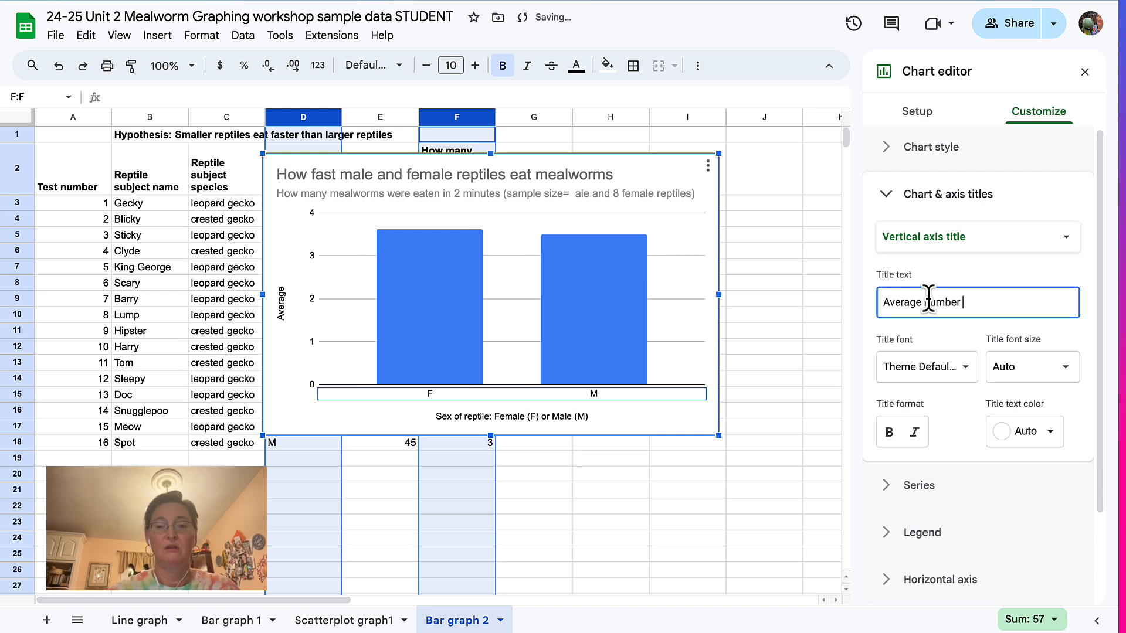
{"action": "type", "text": "of meal"}
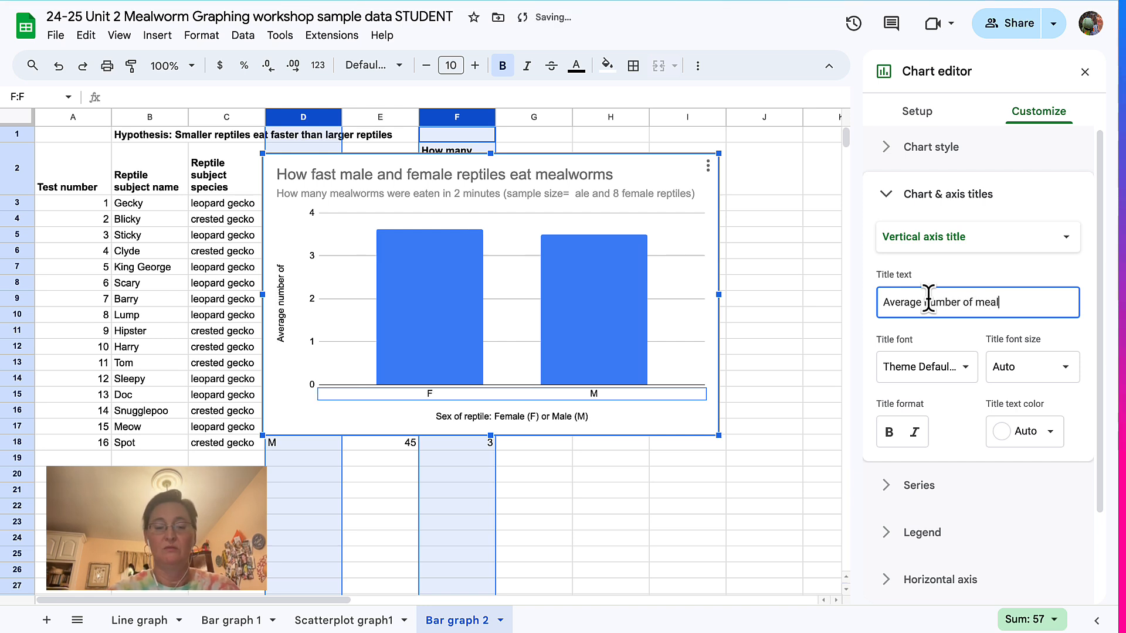
{"action": "type", "text": "worms eatn"}
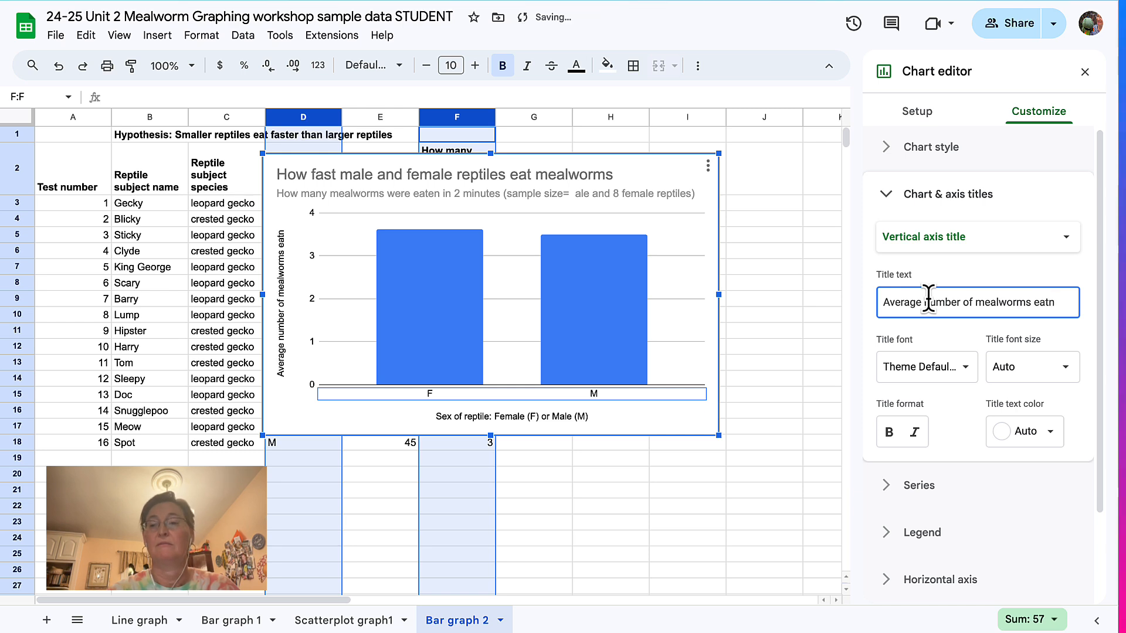
{"action": "key", "text": "BackSpace"}
{"action": "type", "text": "en"}
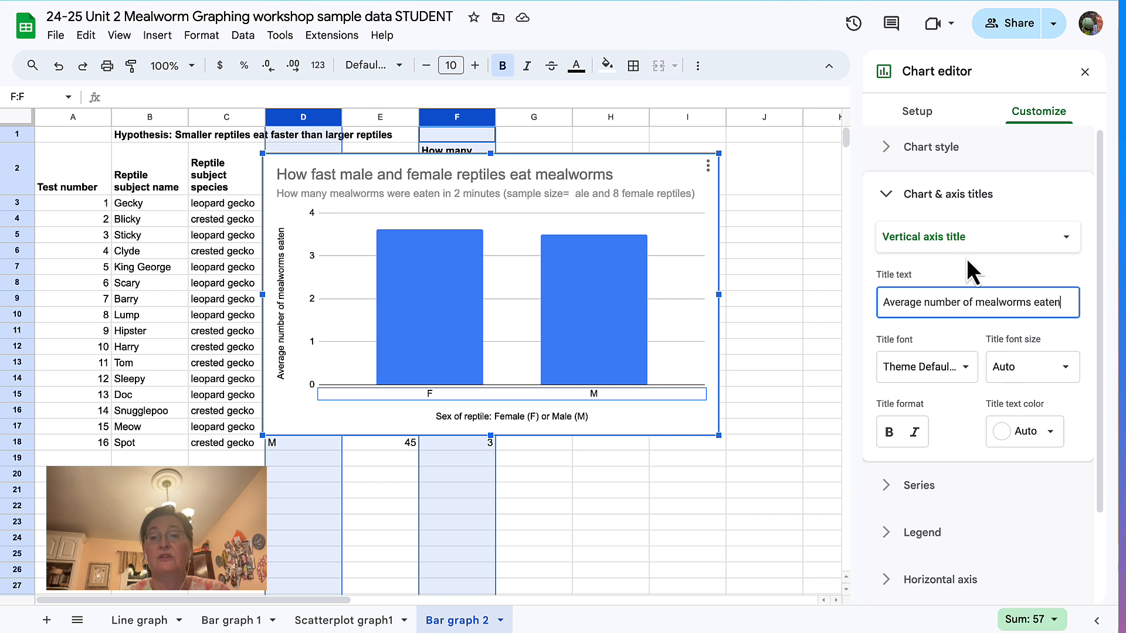
- Turn on data labels for the mealworms-eaten series
{"action": "left_click", "coordinate": [886, 194]}
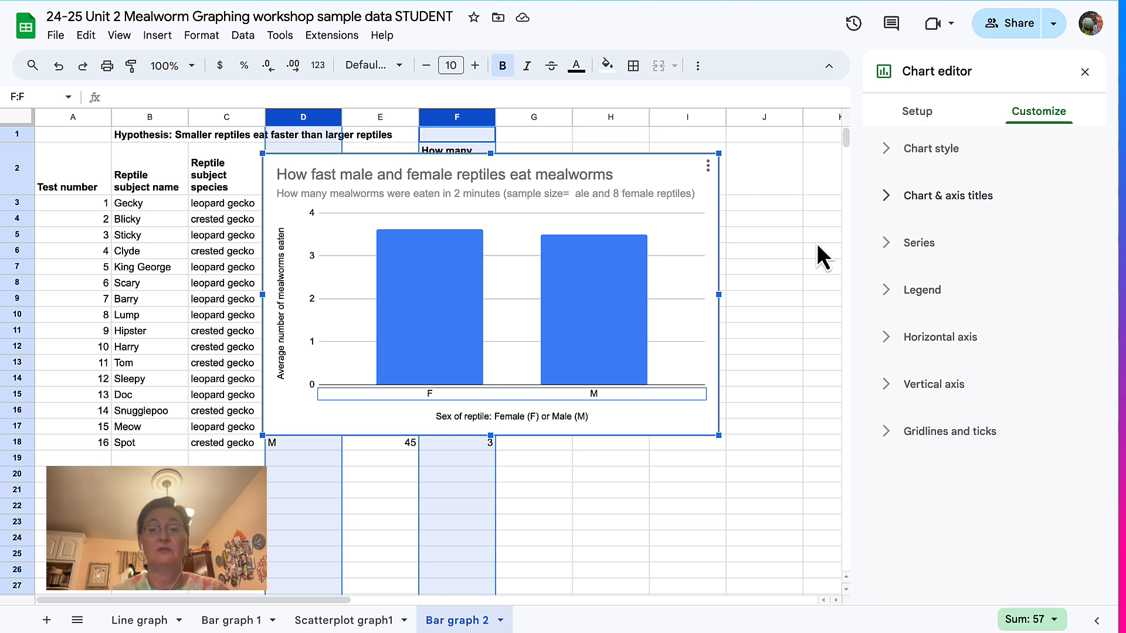
{"action": "left_click", "coordinate": [887, 244]}
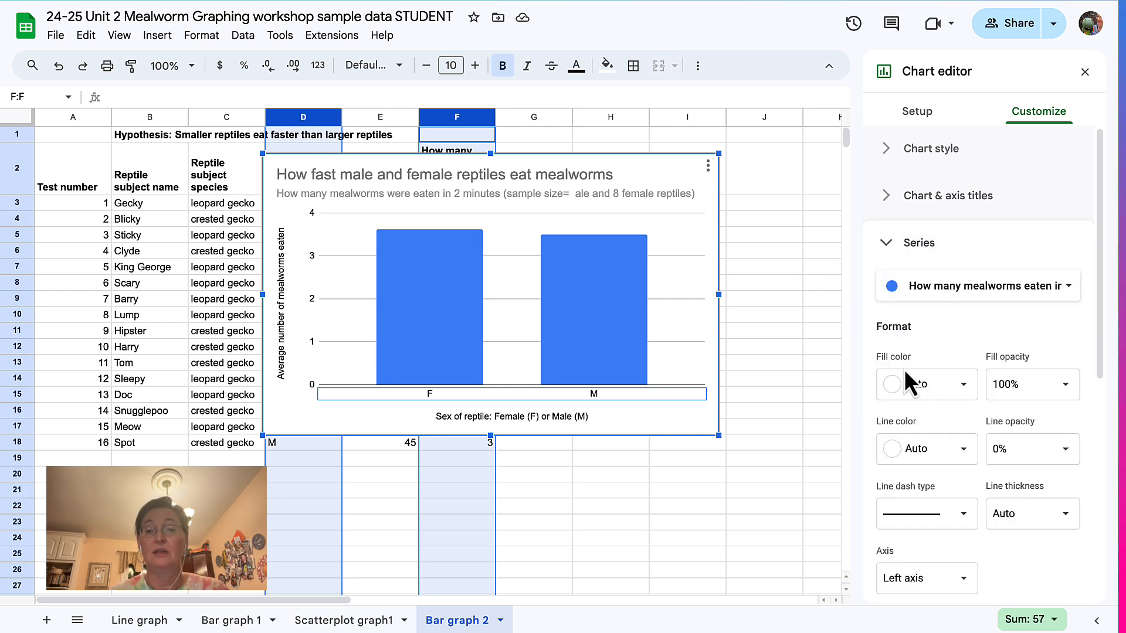
{"action": "scroll", "coordinate": [905, 370], "scroll_direction": "down", "scroll_amount": 2}
{"action": "scroll", "coordinate": [905, 369], "scroll_direction": "down", "scroll_amount": 5}
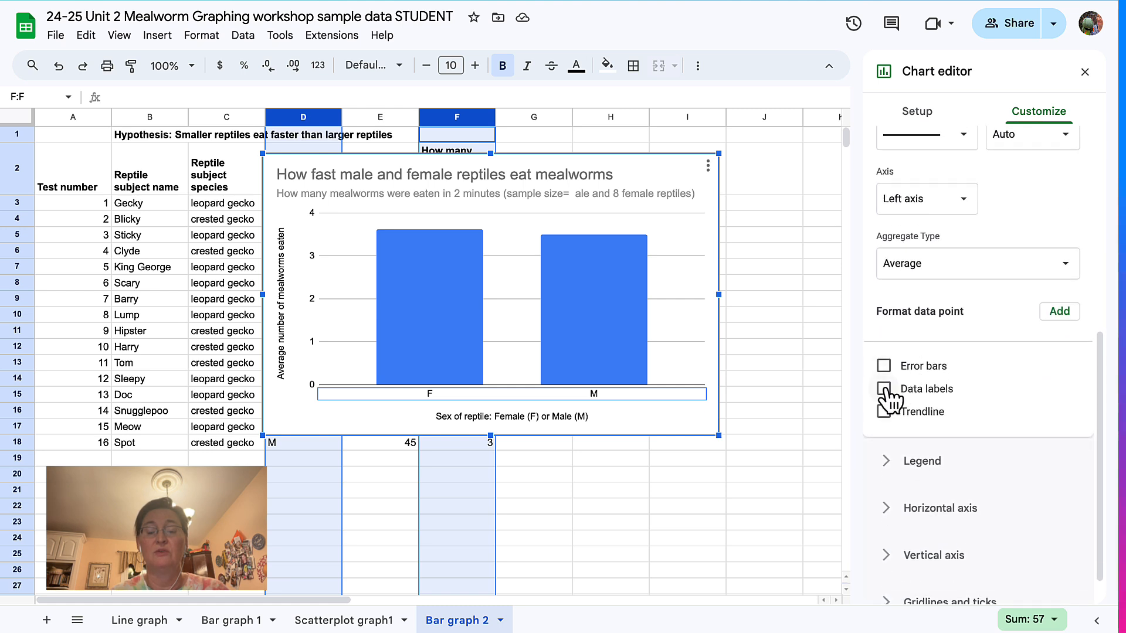
{"action": "left_click", "coordinate": [885, 389]}
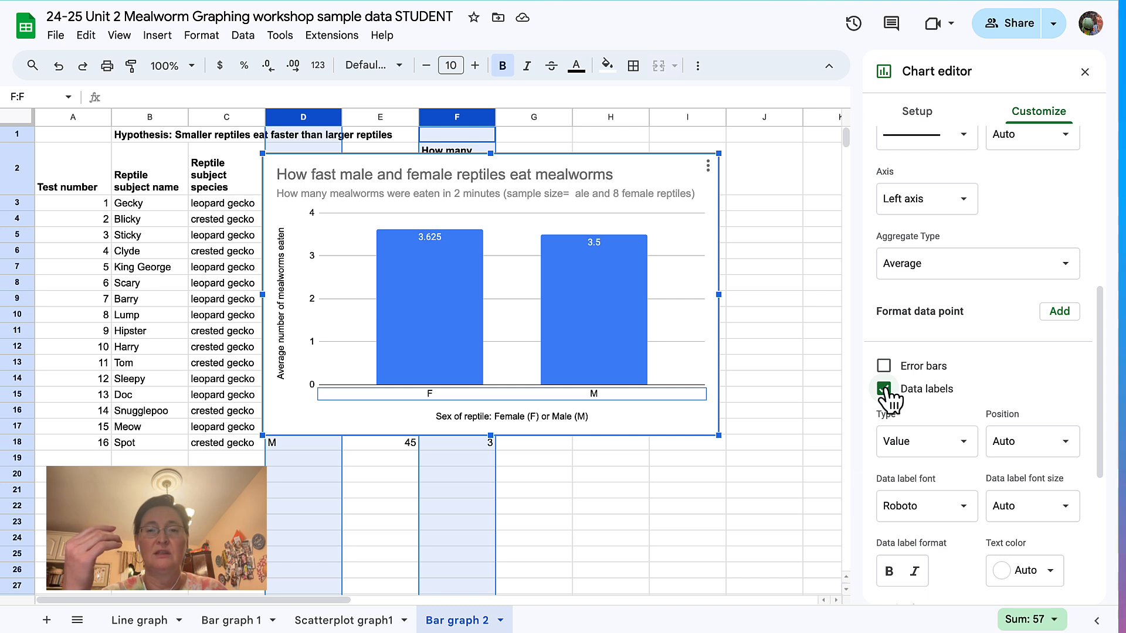
- Apply a custom number format with one decimal place to the series' data labels
{"action": "scroll", "coordinate": [957, 444], "scroll_direction": "down", "scroll_amount": 2}
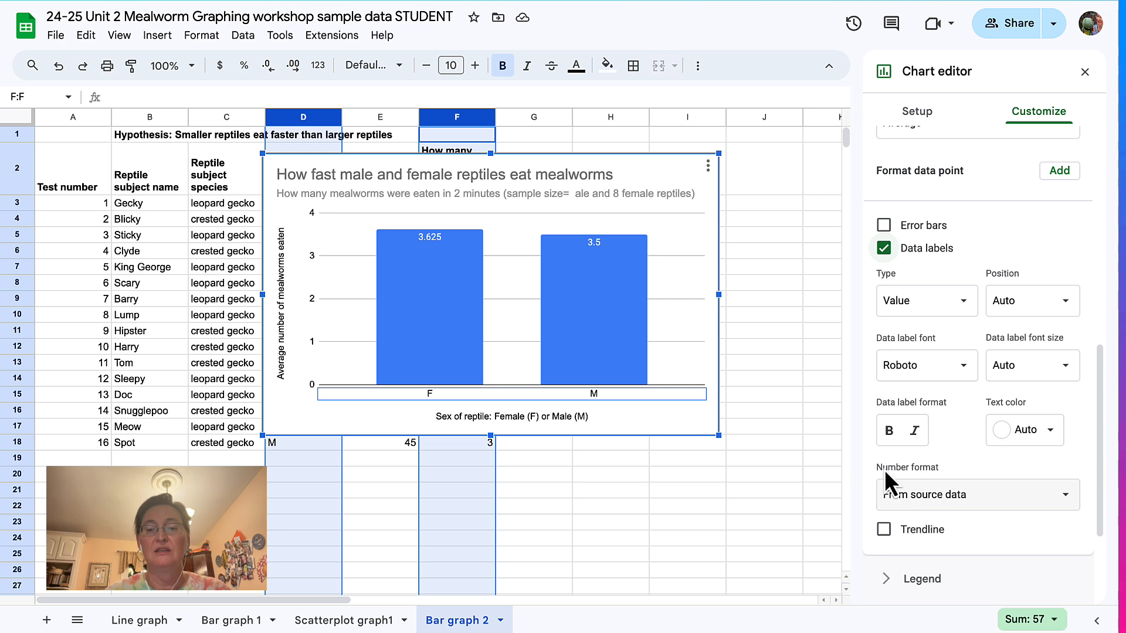
{"action": "left_click", "coordinate": [922, 500]}
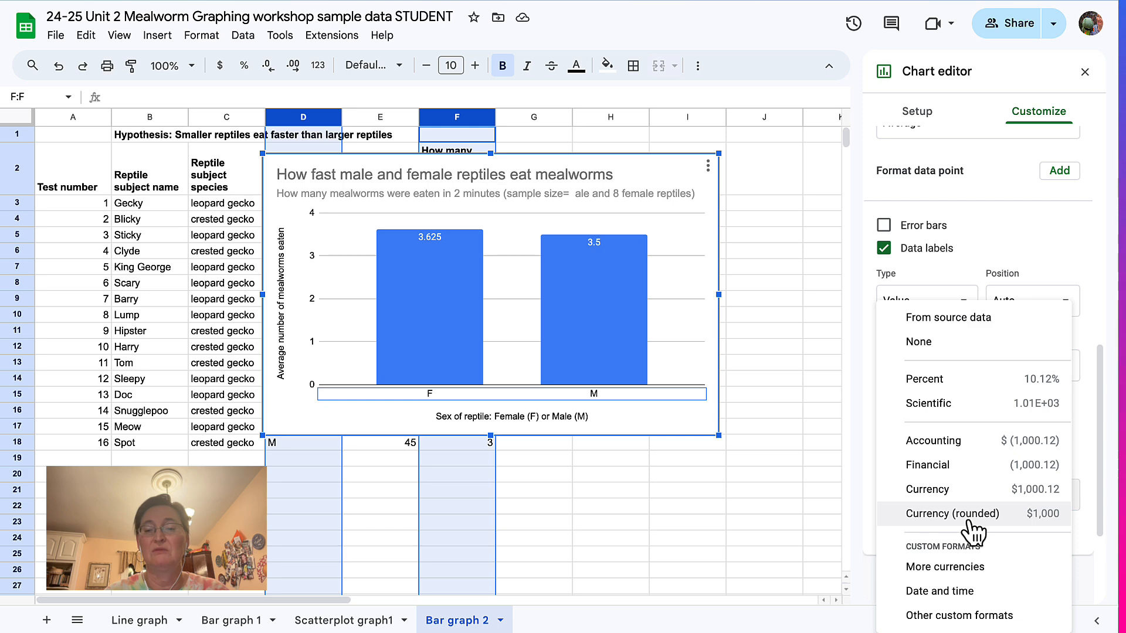
{"action": "left_click", "coordinate": [946, 617]}
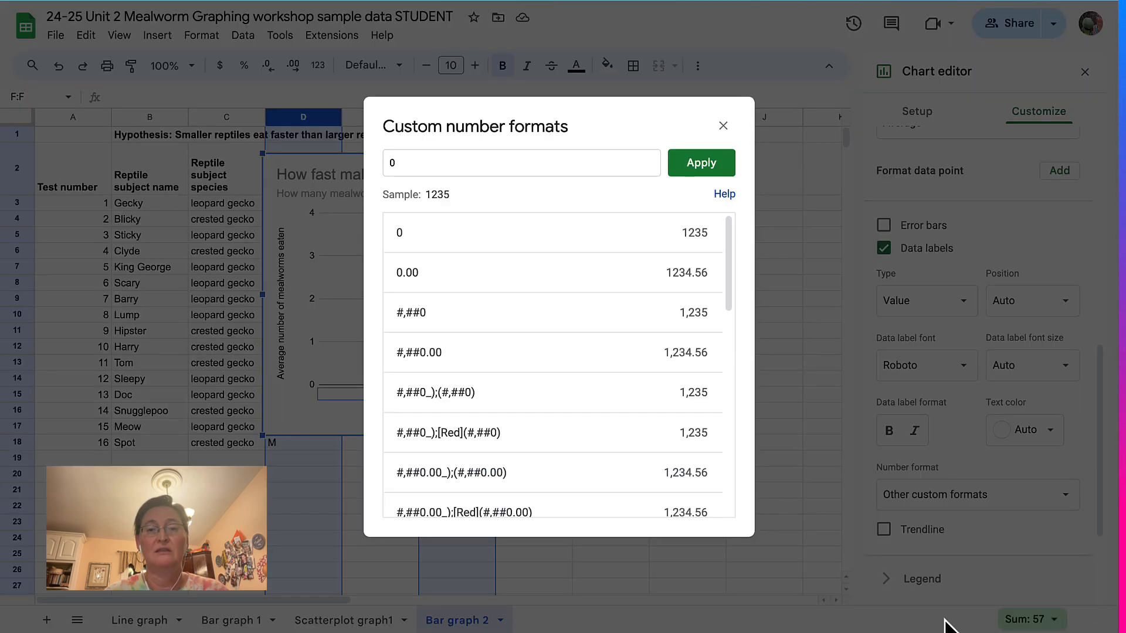
{"action": "left_click", "coordinate": [427, 163]}
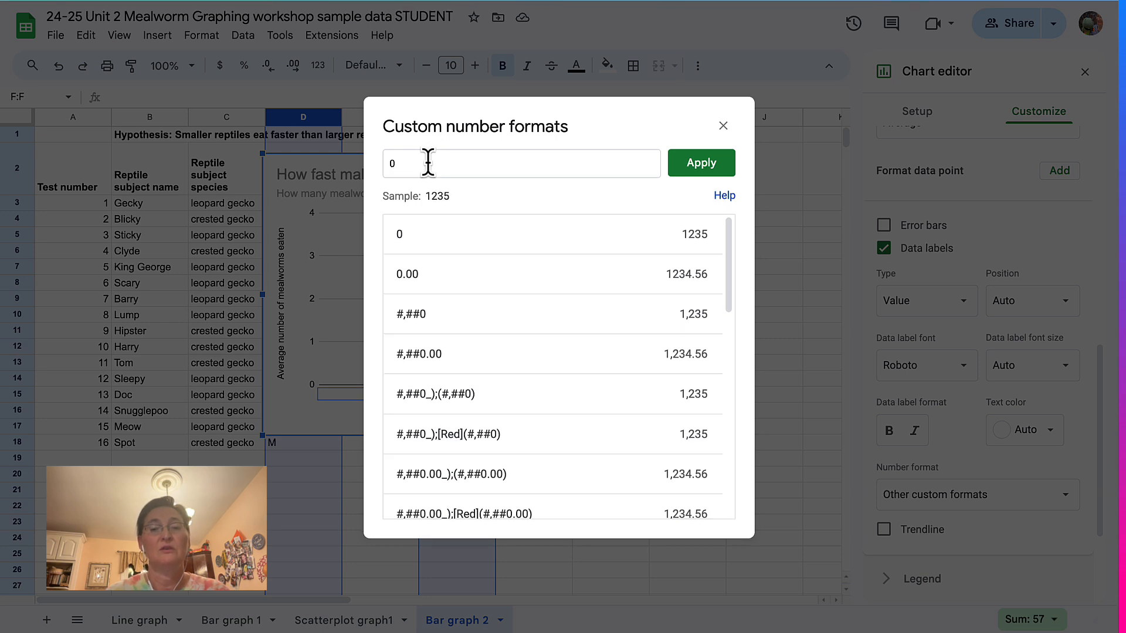
{"action": "type", "text": "."}
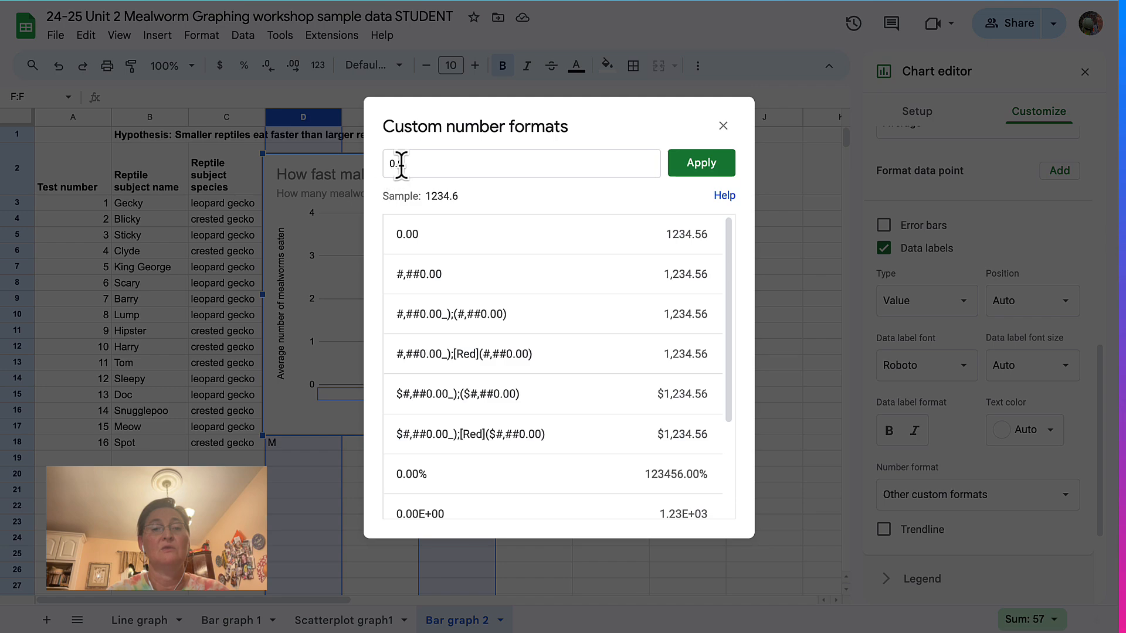
{"action": "left_click", "coordinate": [707, 174]}
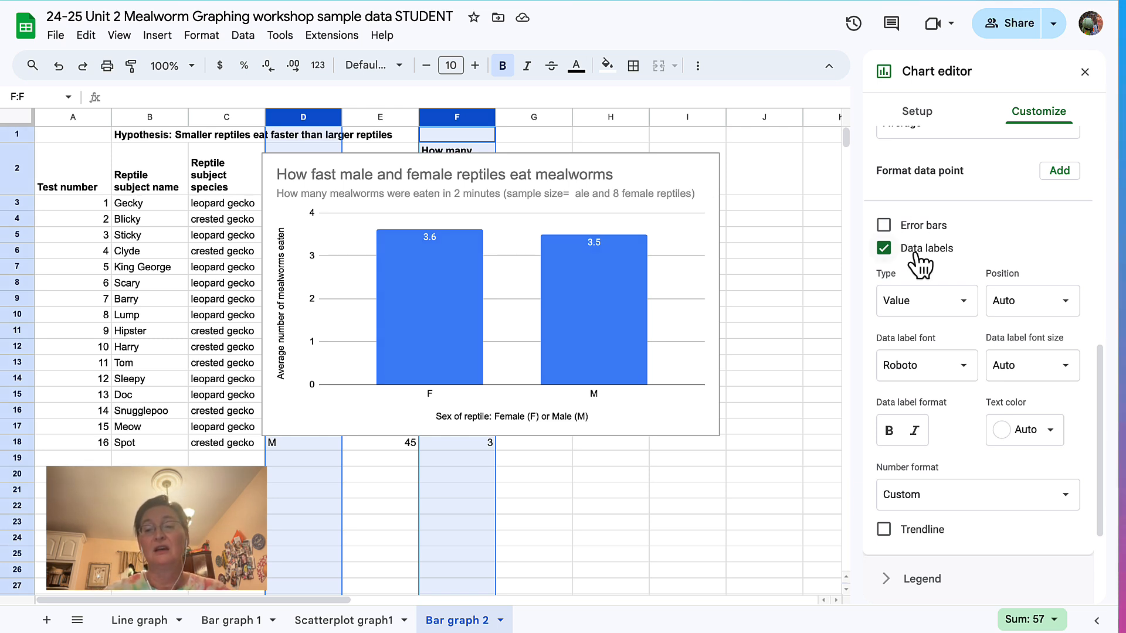
- Try standard deviation error bars with an adjusted value on the mealworms-eaten series, and turn the error bars off again
{"action": "scroll", "coordinate": [925, 346], "scroll_direction": "down", "scroll_amount": 3}
{"action": "scroll", "coordinate": [924, 345], "scroll_direction": "up", "scroll_amount": 4}
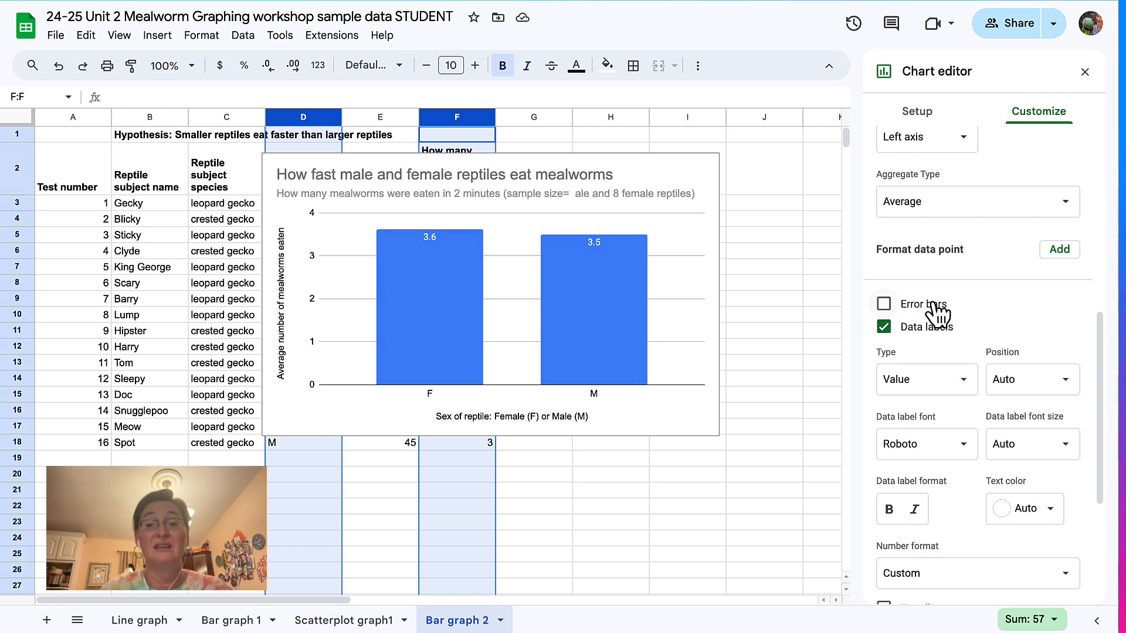
{"action": "left_click", "coordinate": [884, 304]}
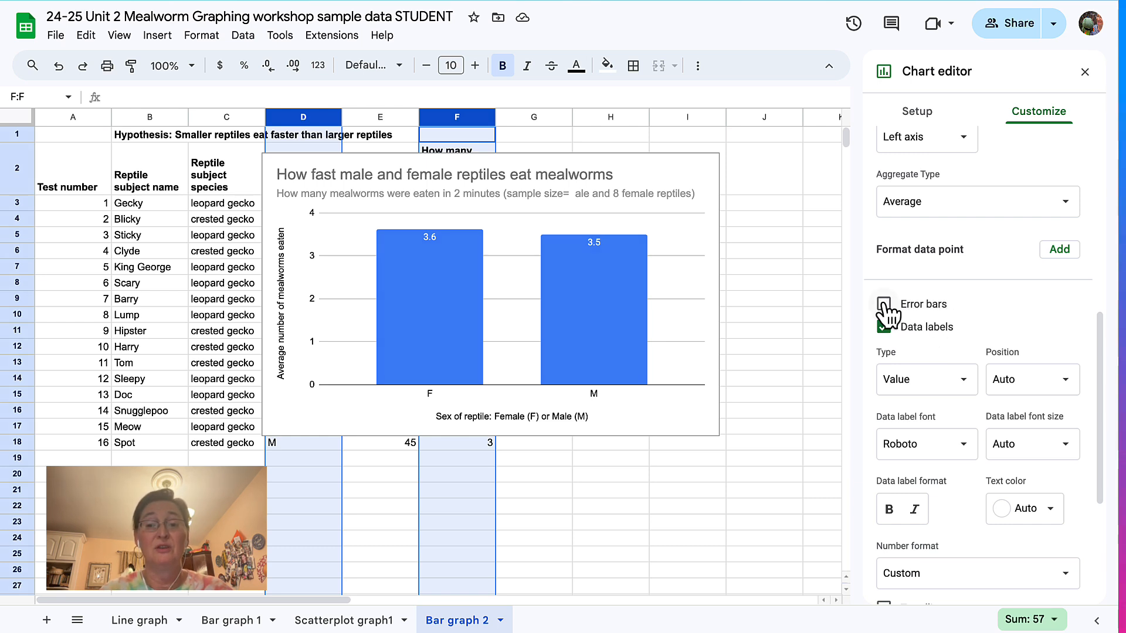
{"action": "left_click", "coordinate": [963, 362]}
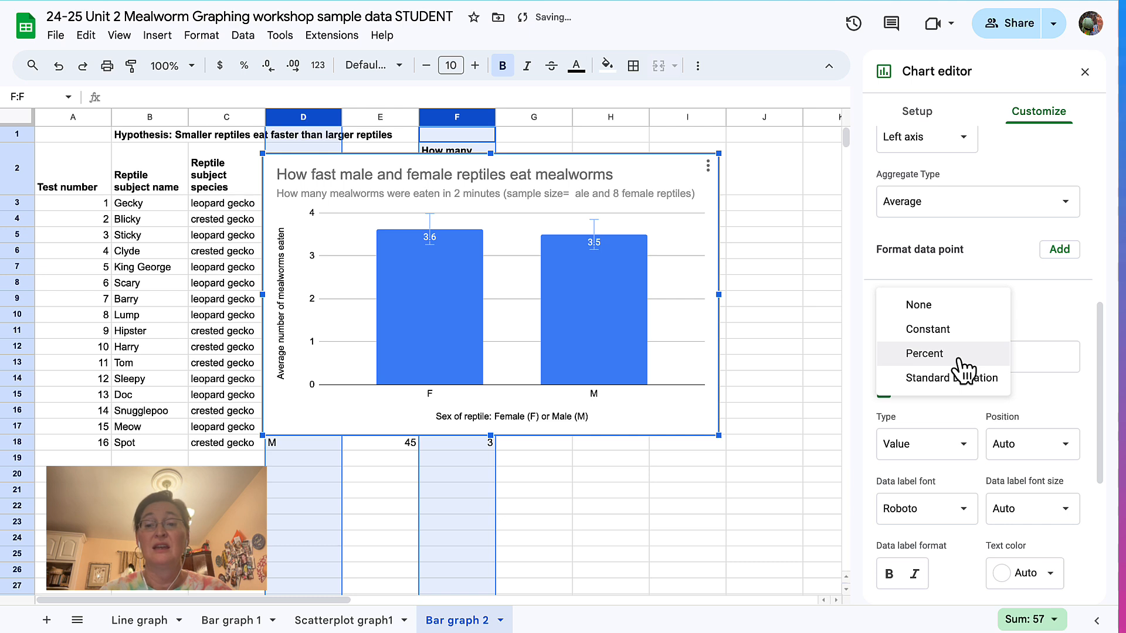
{"action": "left_click", "coordinate": [954, 378]}
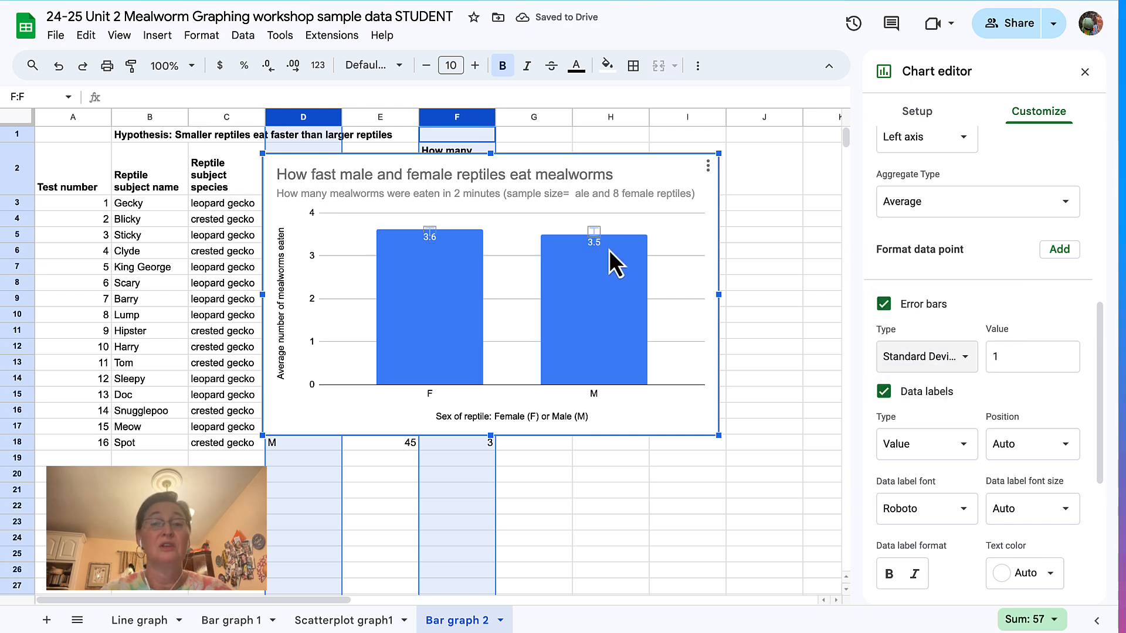
{"action": "left_click", "coordinate": [996, 356]}
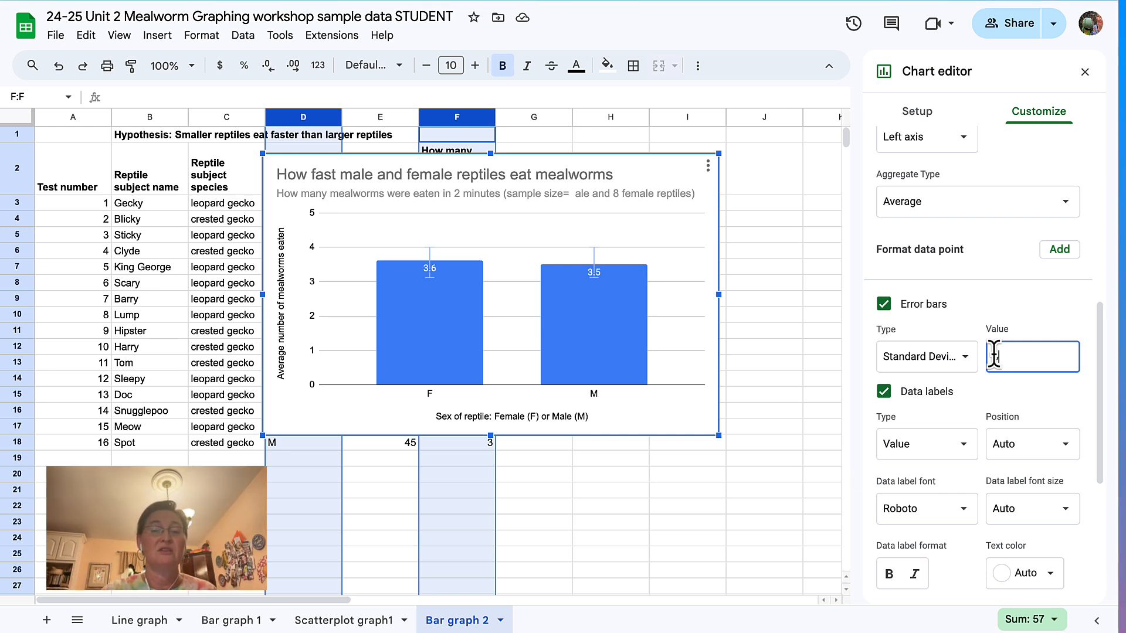
{"action": "left_click", "coordinate": [883, 304]}
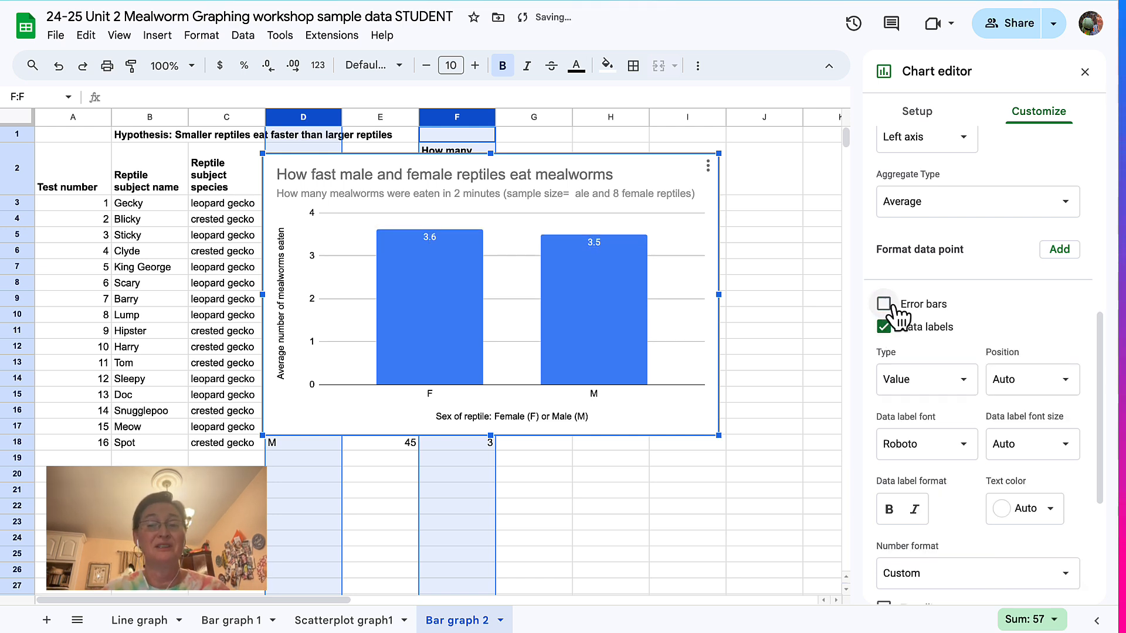